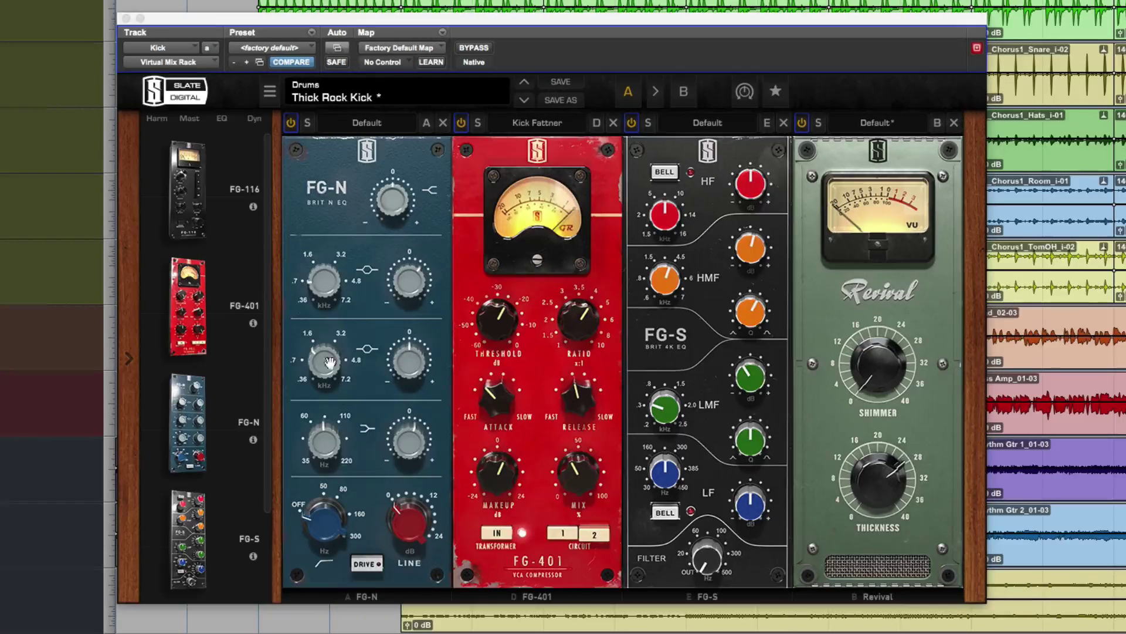
Step: Browse the FG-N and FG-401 presets, keep Kick Fattner, and move Revival to the second slot
scroll(259, 406, "down", 5)
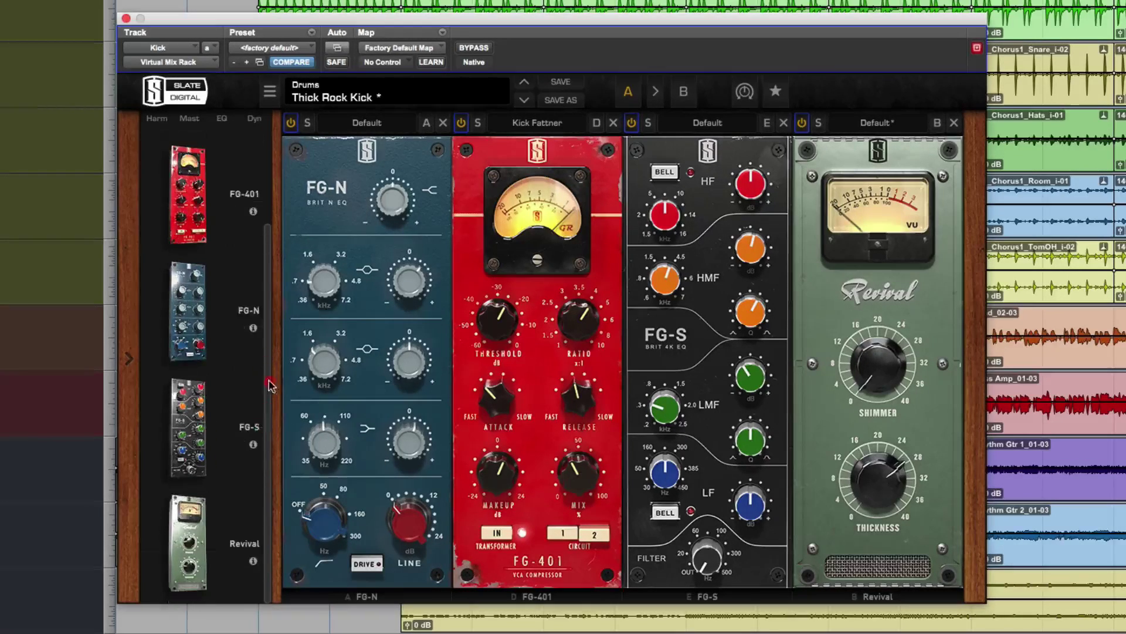
scroll(258, 406, "up", 5)
scroll(275, 258, "down", 5)
scroll(291, 401, "up", 5)
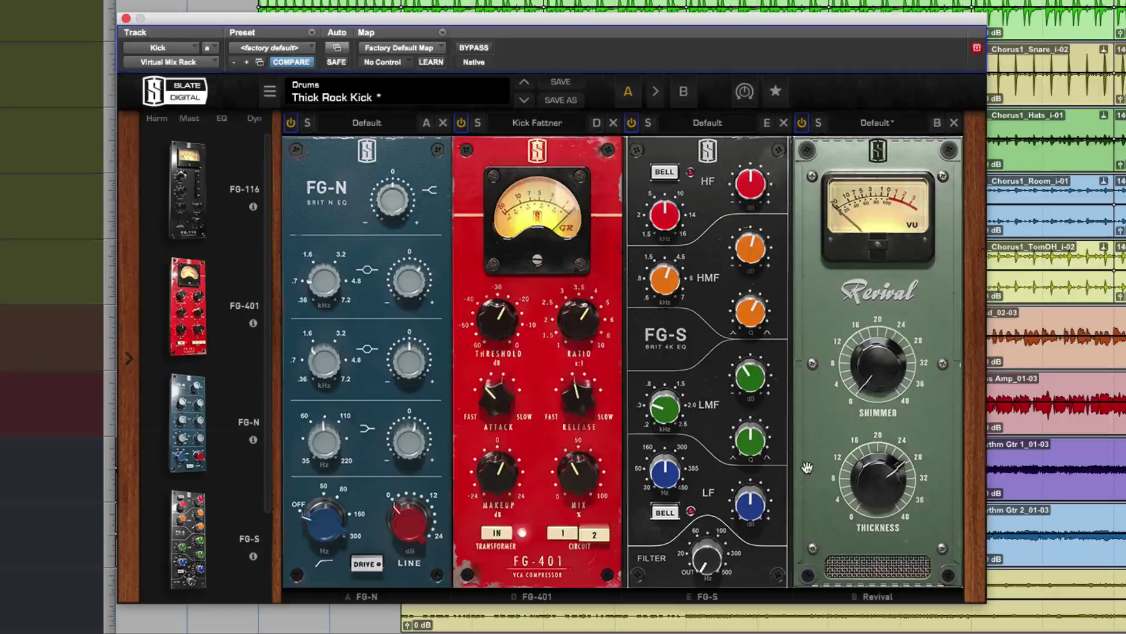
left_click(389, 131)
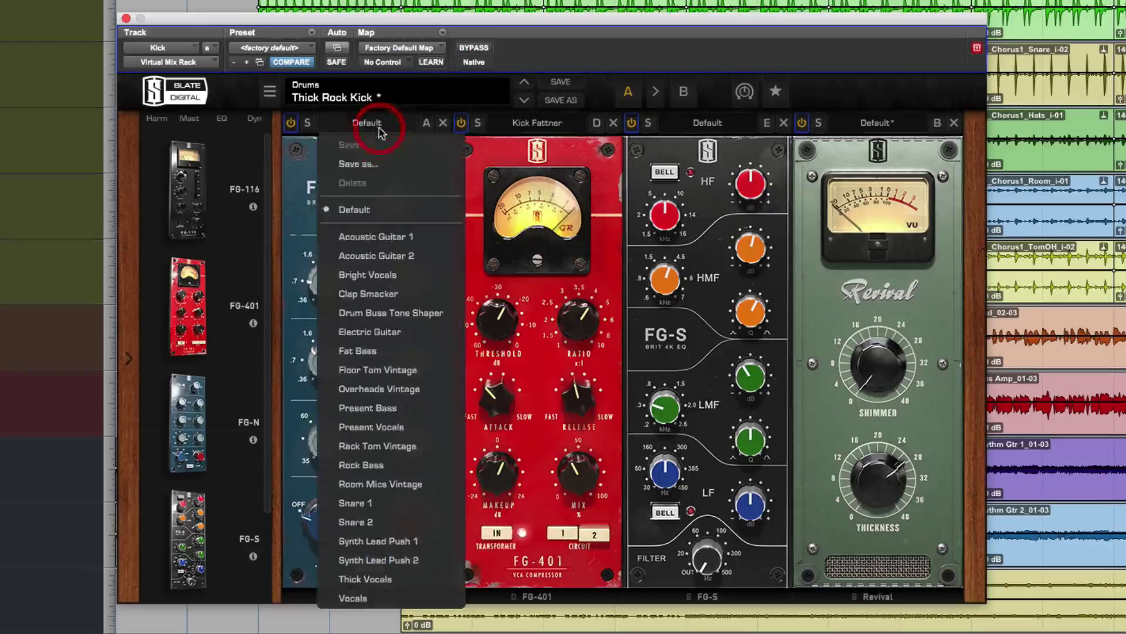
left_click(535, 125)
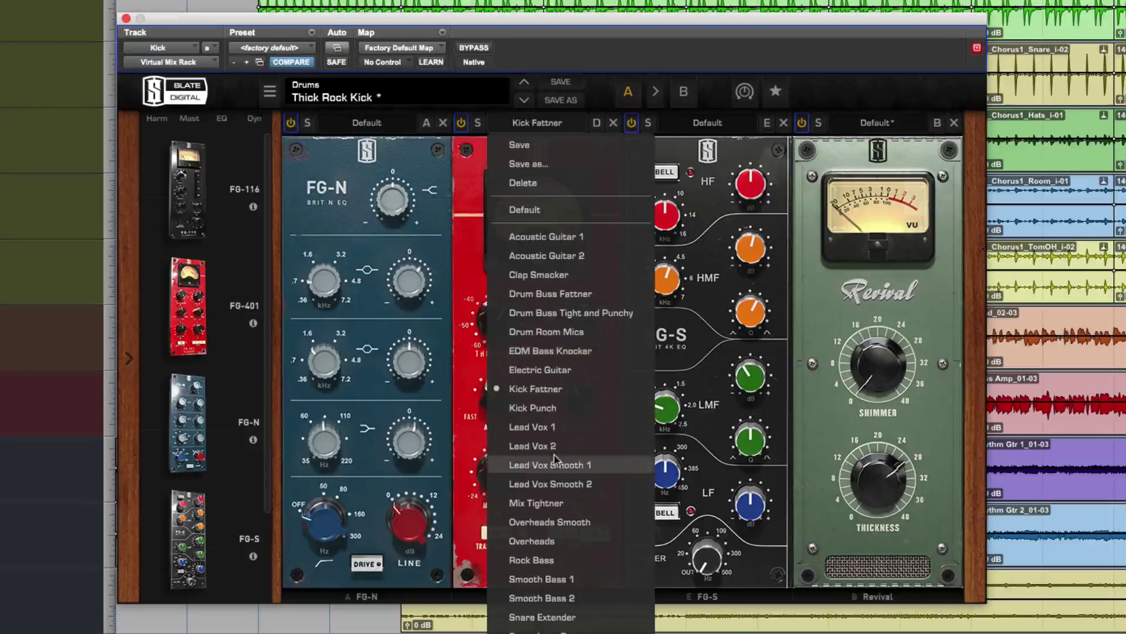
left_click(851, 79)
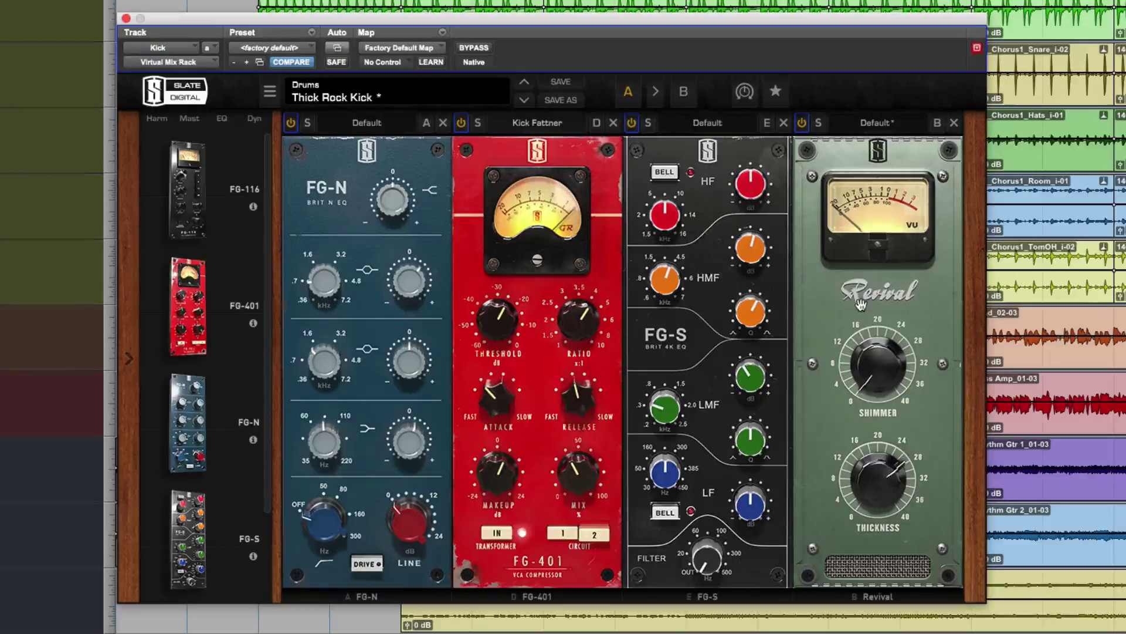
left_click_drag(861, 304, 773, 319)
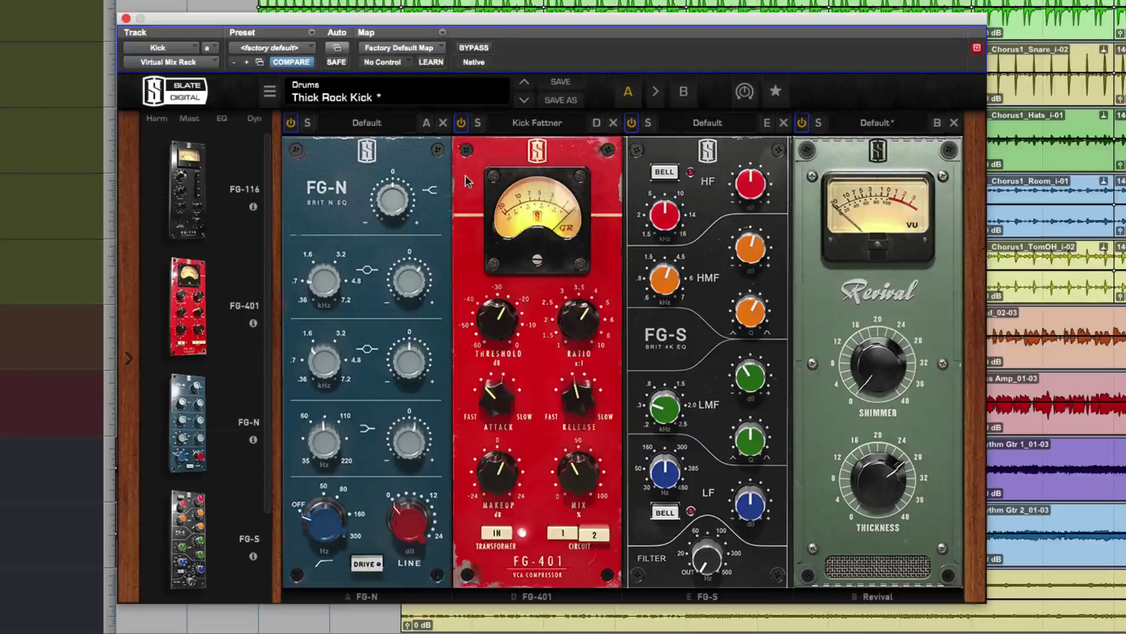
Step: Show automation names and view the FG-N, FG-401, FG-S and Revival automation parameters
left_click(426, 124)
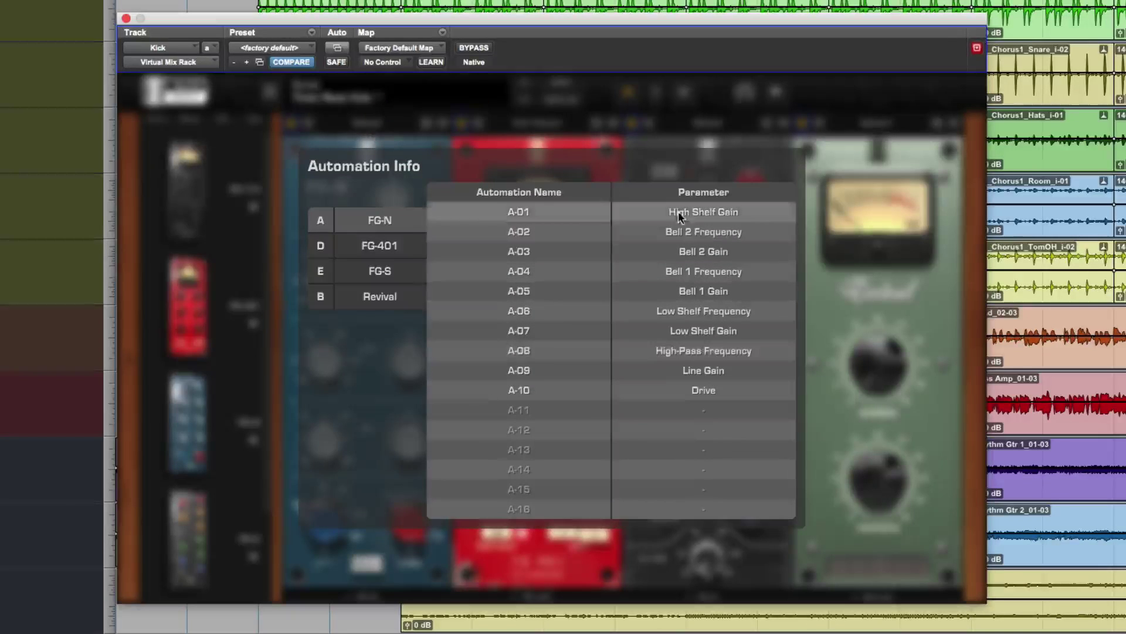
left_click(400, 246)
left_click(393, 270)
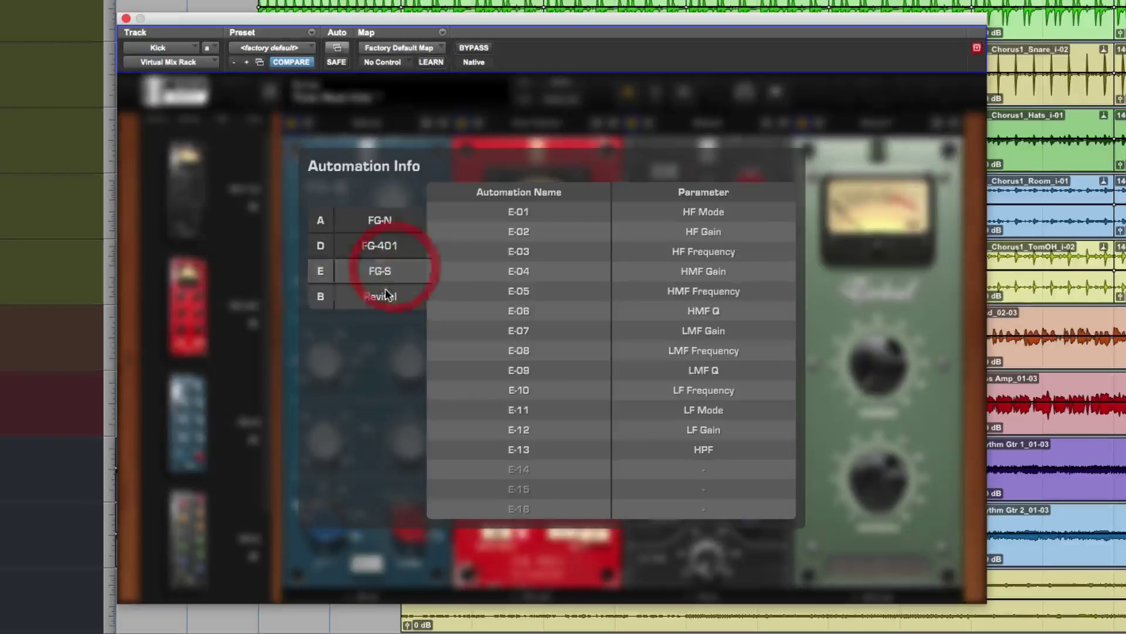
left_click(388, 296)
left_click(379, 273)
left_click(375, 248)
left_click(367, 221)
left_click(379, 270)
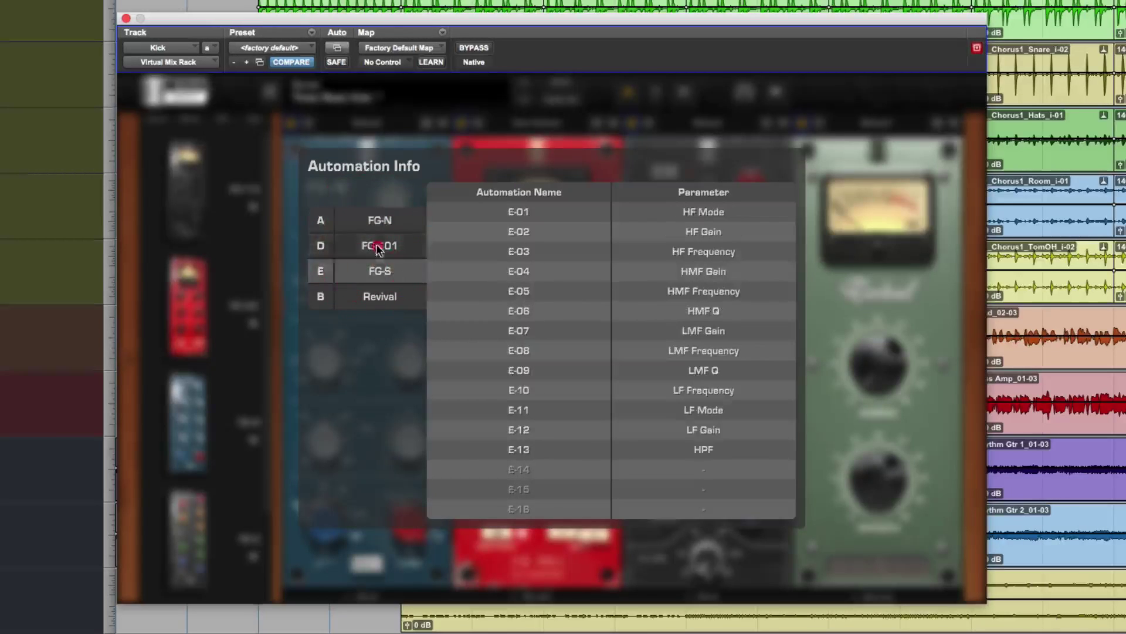
left_click(379, 245)
left_click(379, 296)
left_click(382, 221)
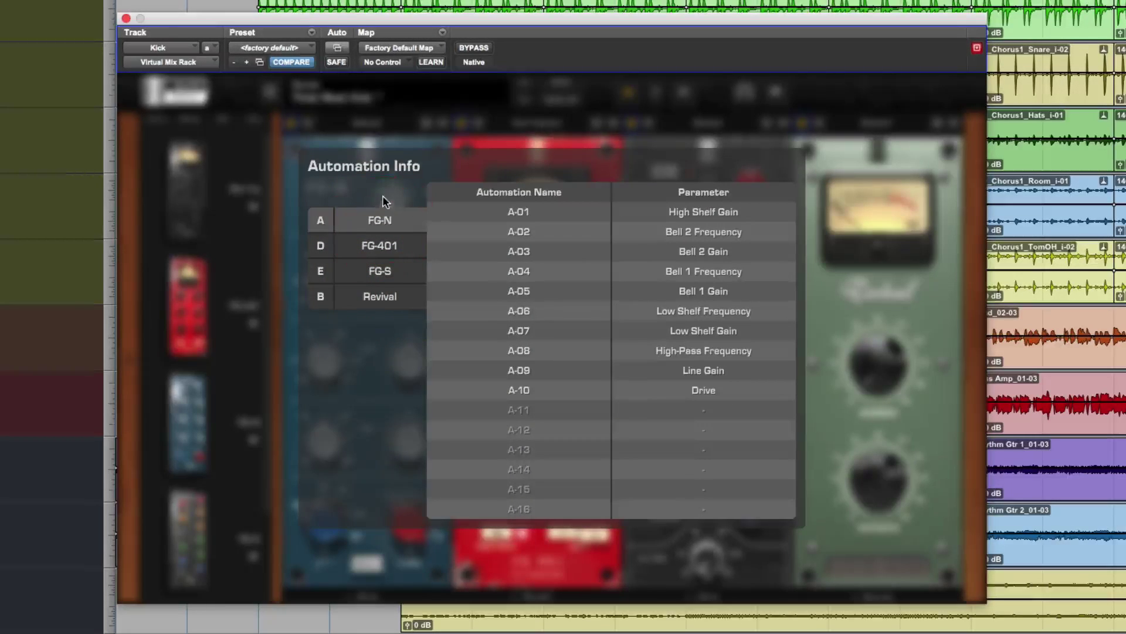
Step: Close the automation info overlay, then view the automation parameter list without making changes
left_click(711, 231)
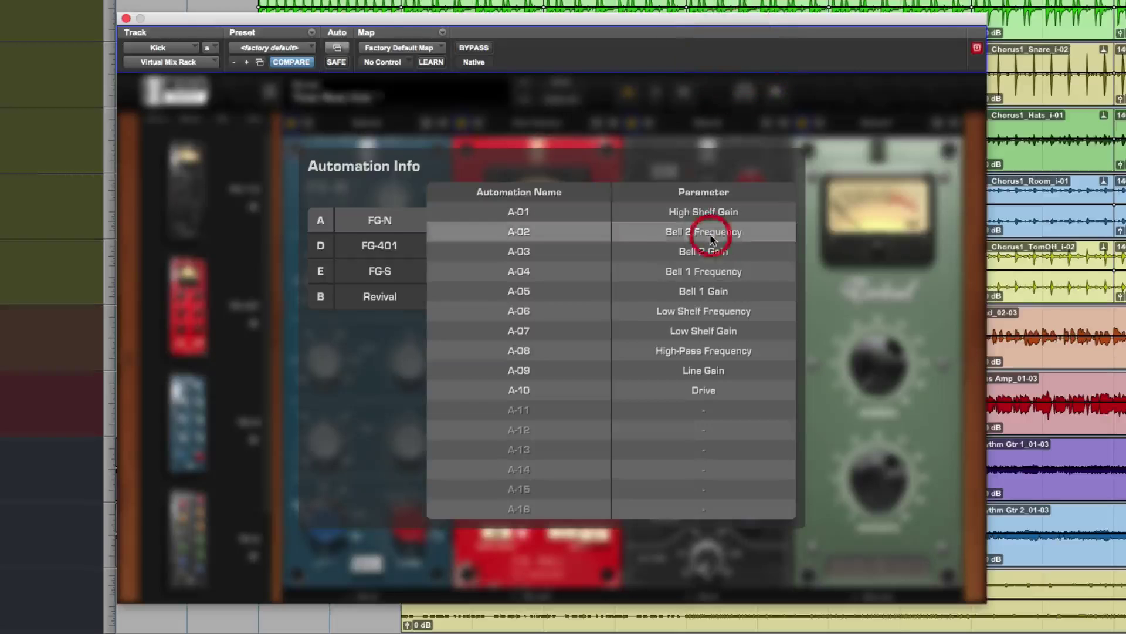
left_click(390, 193)
left_click(893, 92)
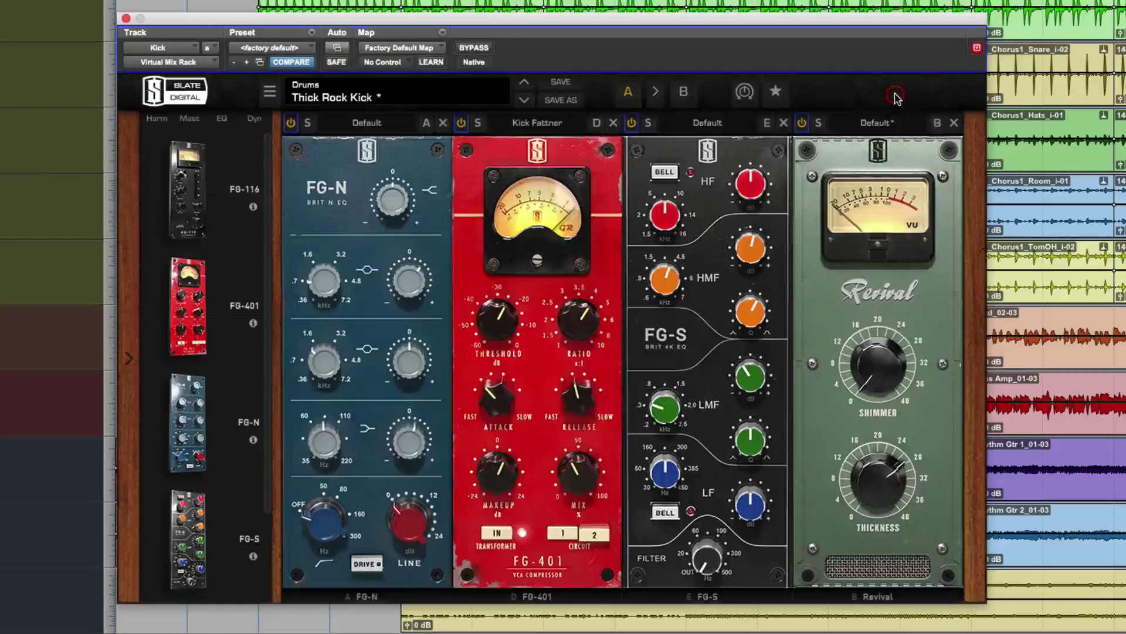
left_click(333, 48)
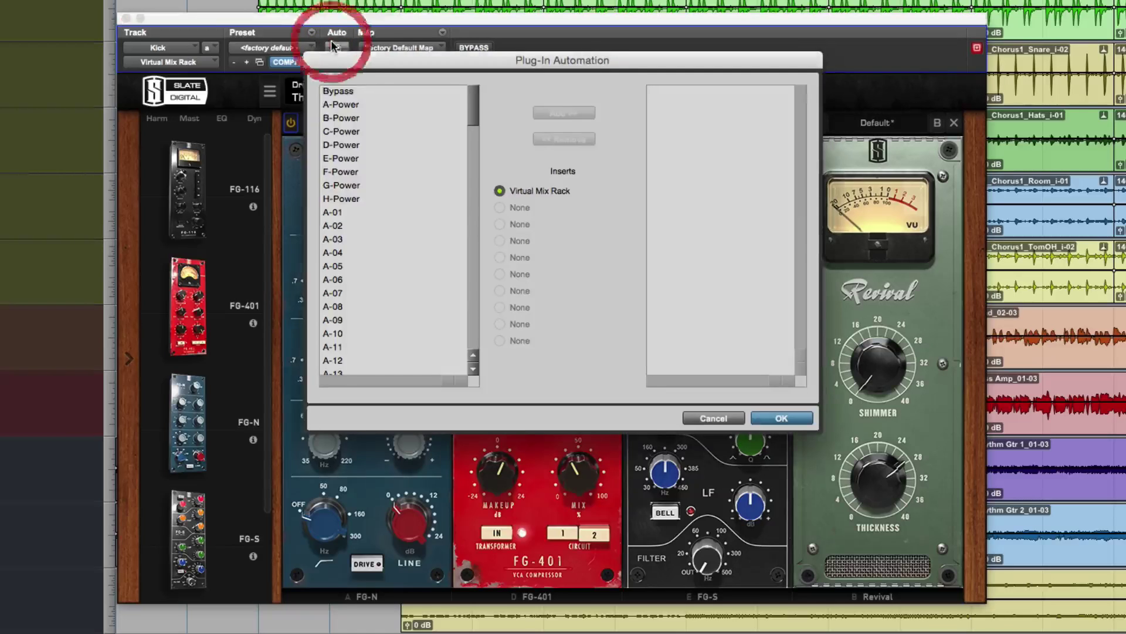
left_click(473, 142)
mouse_move(474, 142)
left_mouse_down()
mouse_move(481, 266)
mouse_move(473, 85)
left_mouse_up()
left_click(713, 418)
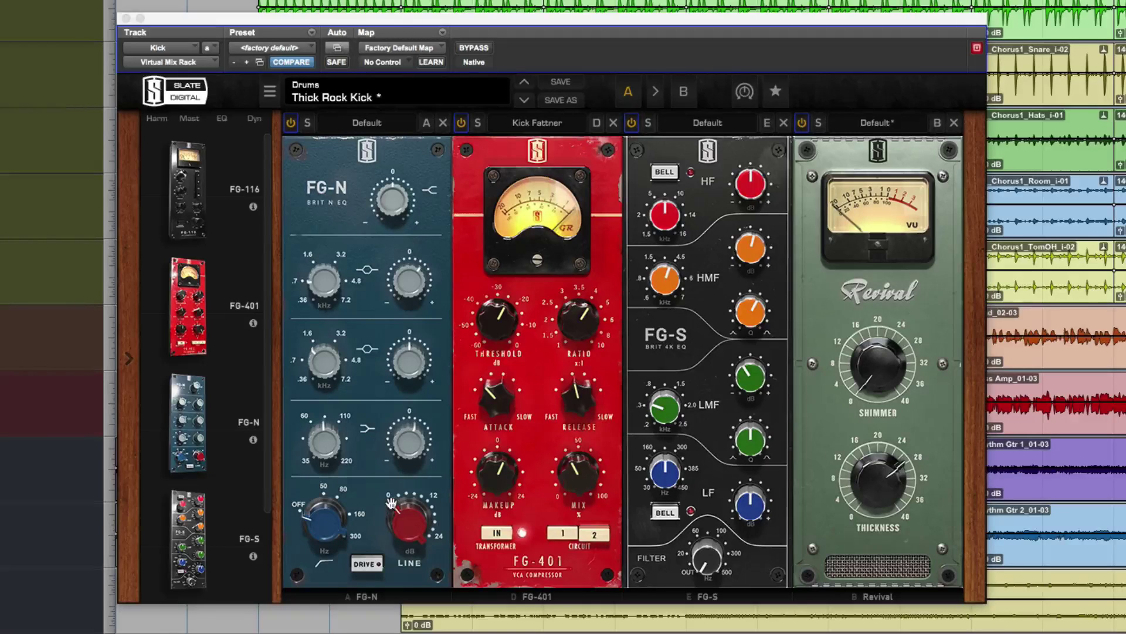
Step: Raise the FG-N line output gain, toggle its drive, and switch the FG-401 to circuit 1
left_click_drag(389, 507, 417, 510)
left_click(360, 564)
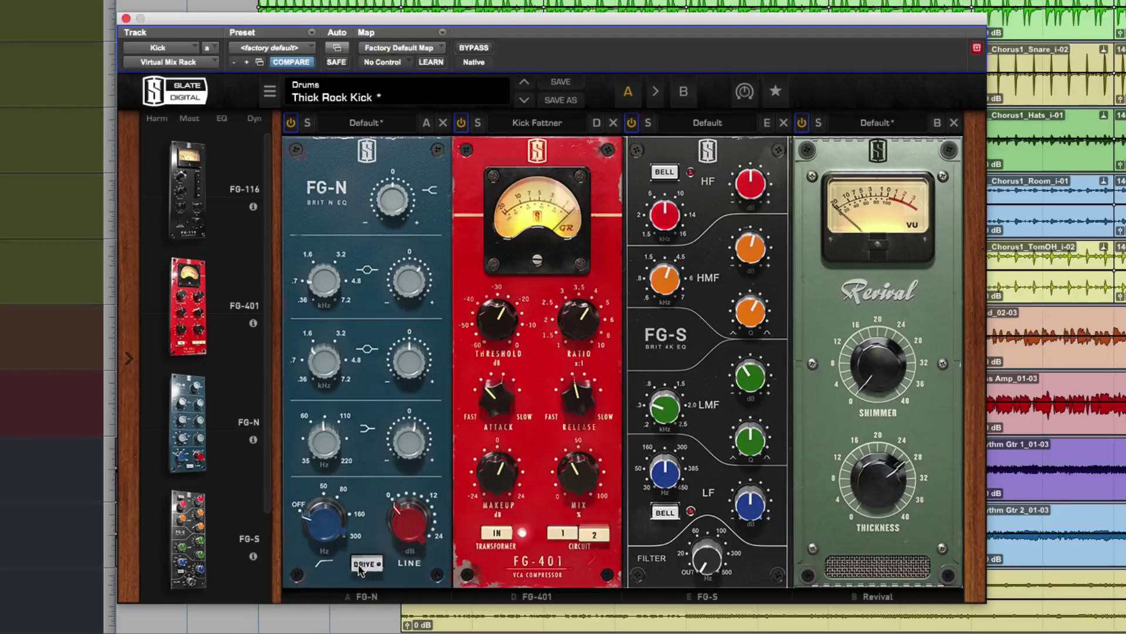
mouse_move(400, 568)
left_click(569, 537)
left_click(564, 539)
Step: Drag the FG-116 FET compressor from the sidebar into the Kick chain after FG-N
left_click_drag(188, 189, 562, 291)
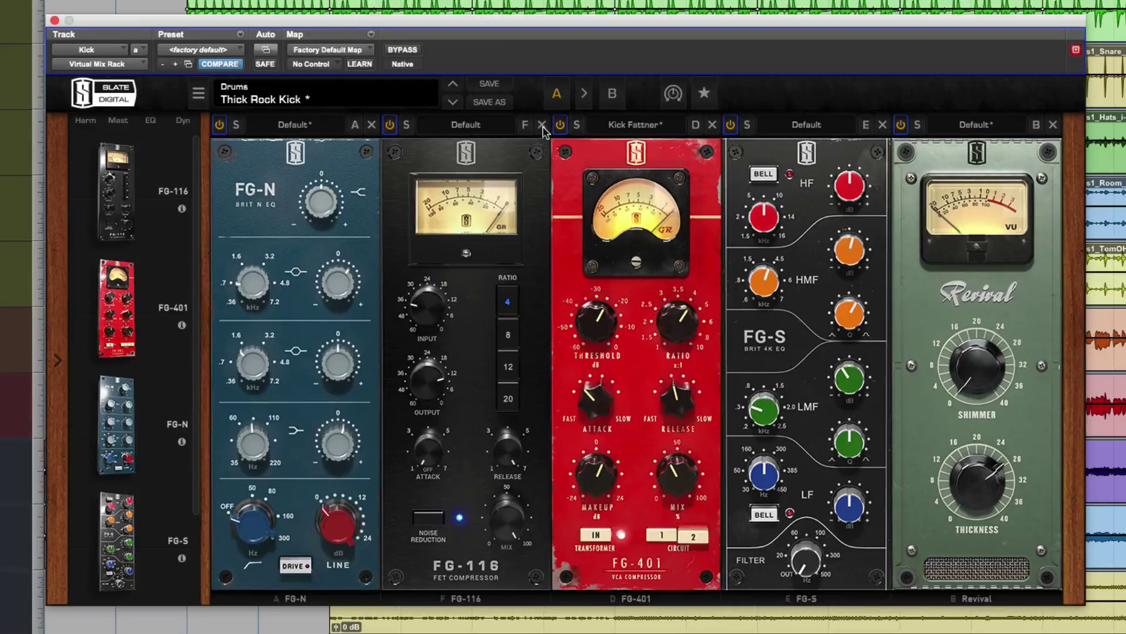
Step: Remove the FG-116, then compare Big Rock Kick (B) with Thick Rock Kick (A), ending on A
left_click(542, 125)
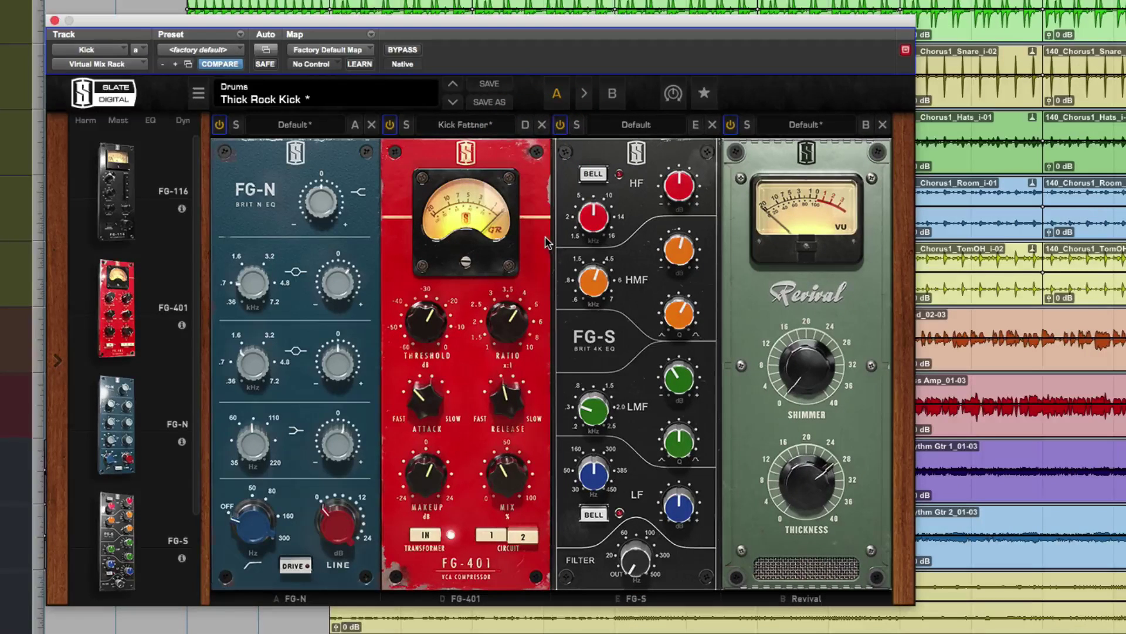
left_click(610, 95)
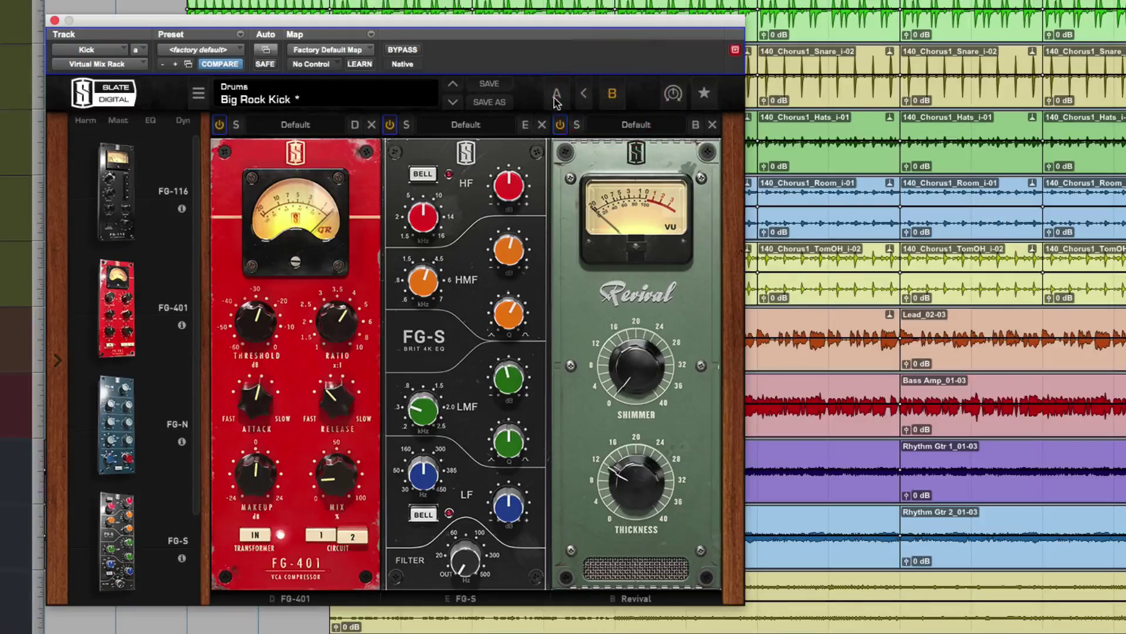
left_click(557, 94)
left_click(610, 94)
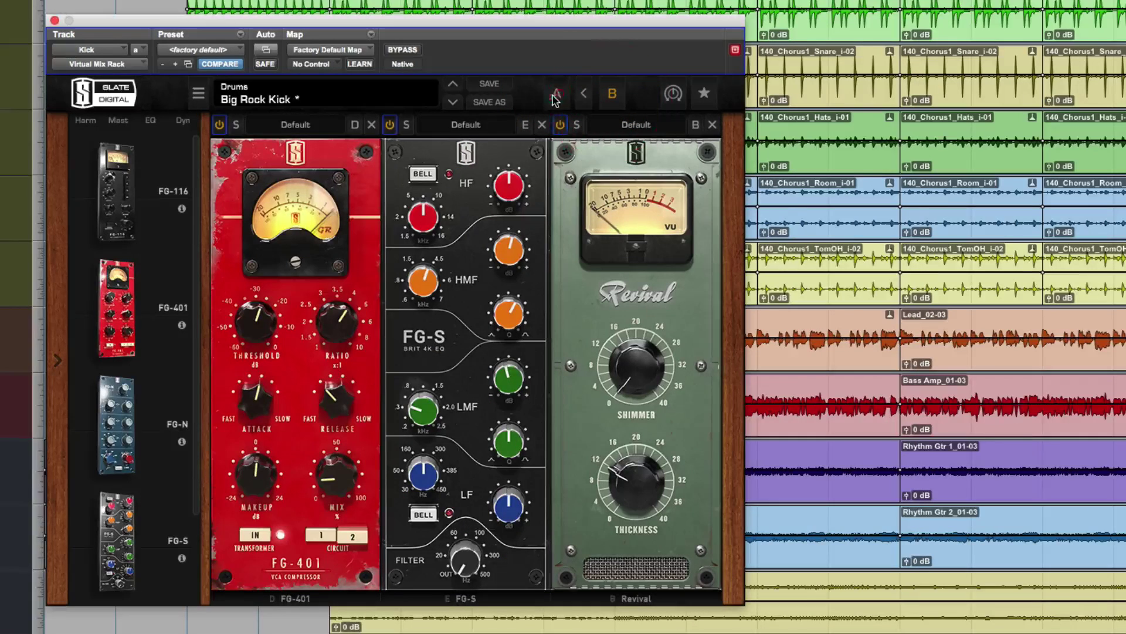
left_click(557, 94)
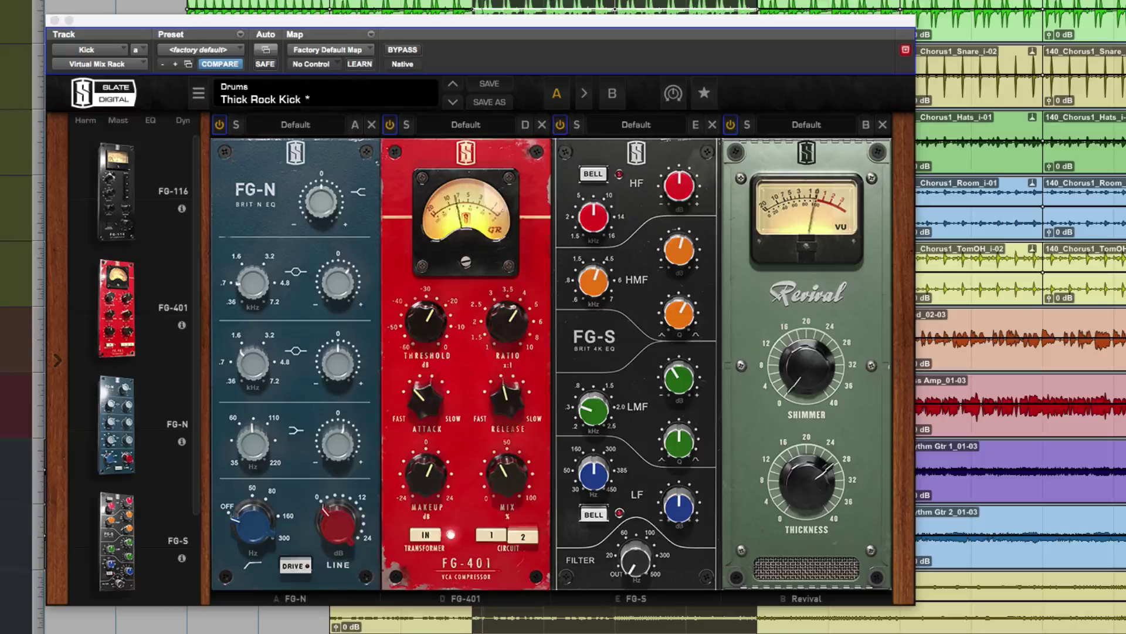
left_click(615, 97)
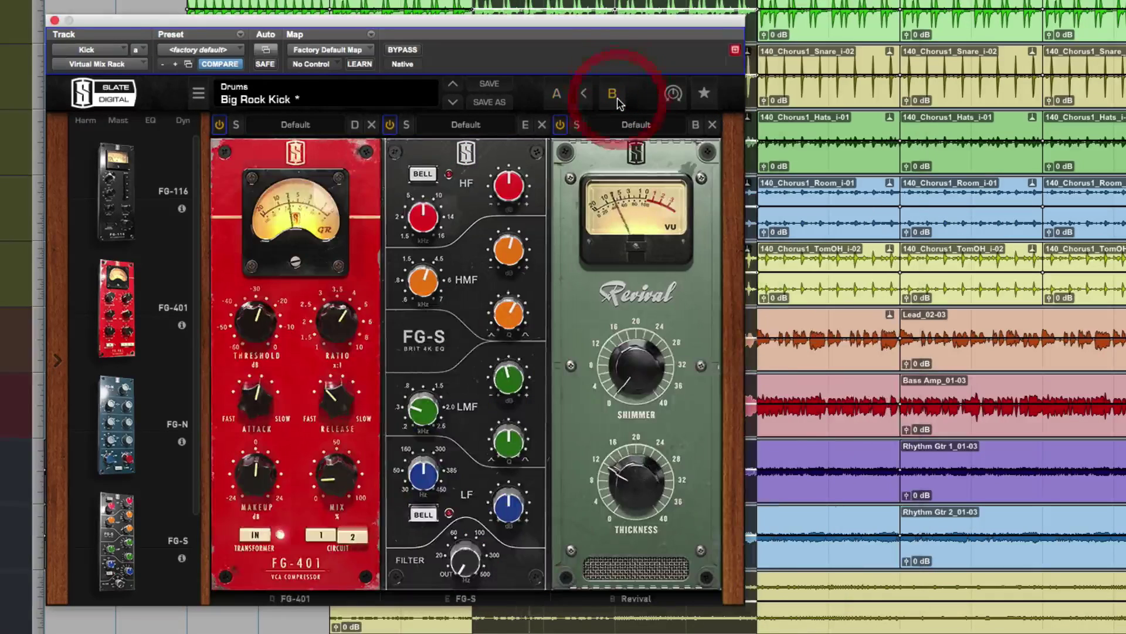
left_click(560, 98)
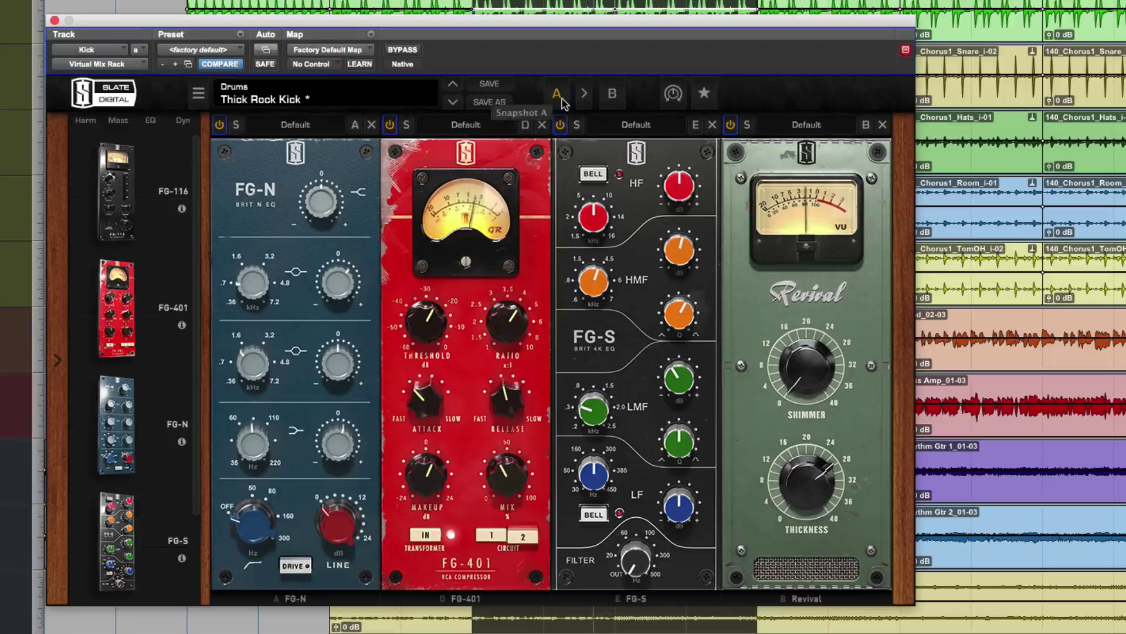
left_click(613, 96)
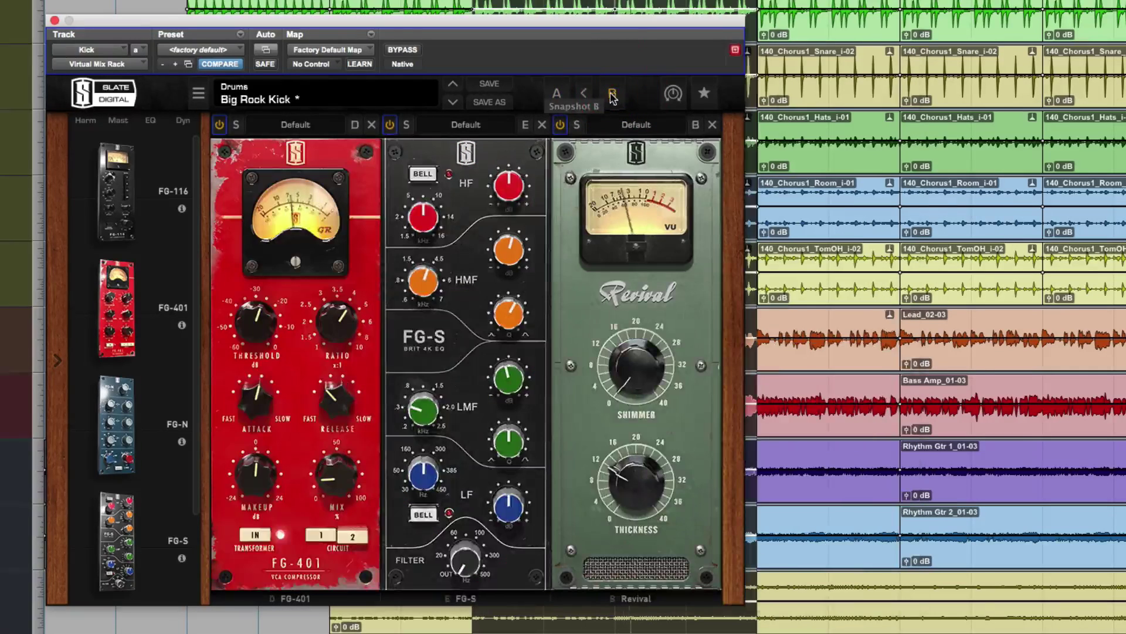
left_click(558, 97)
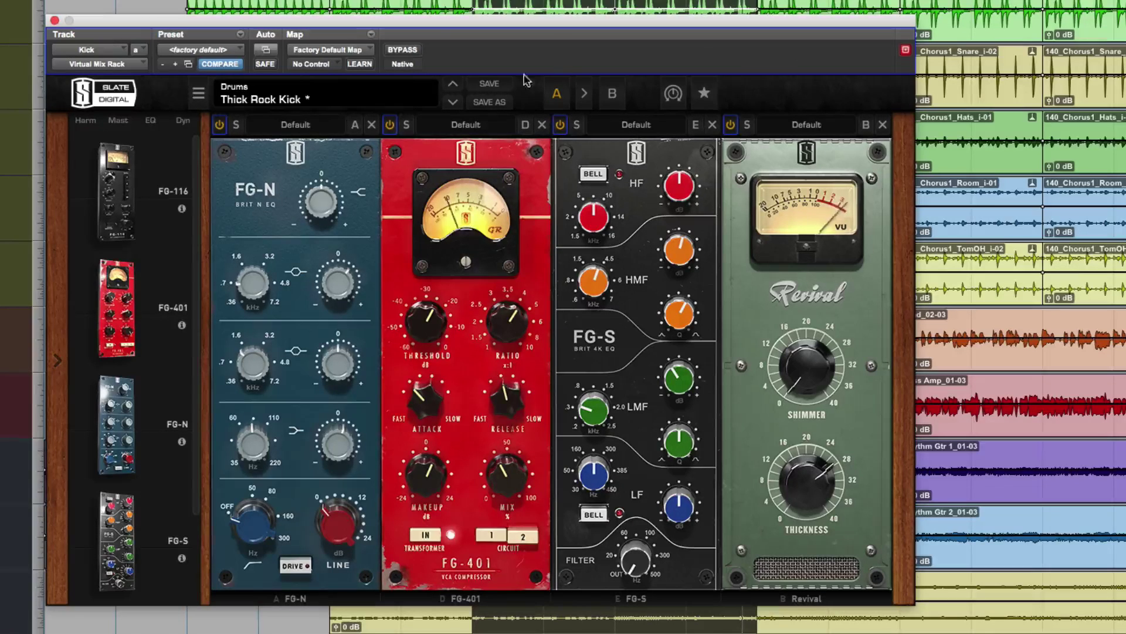
Step: Load the Metal Kick rack preset, then replace it with Big Rock Kick
left_click(402, 91)
mouse_move(317, 139)
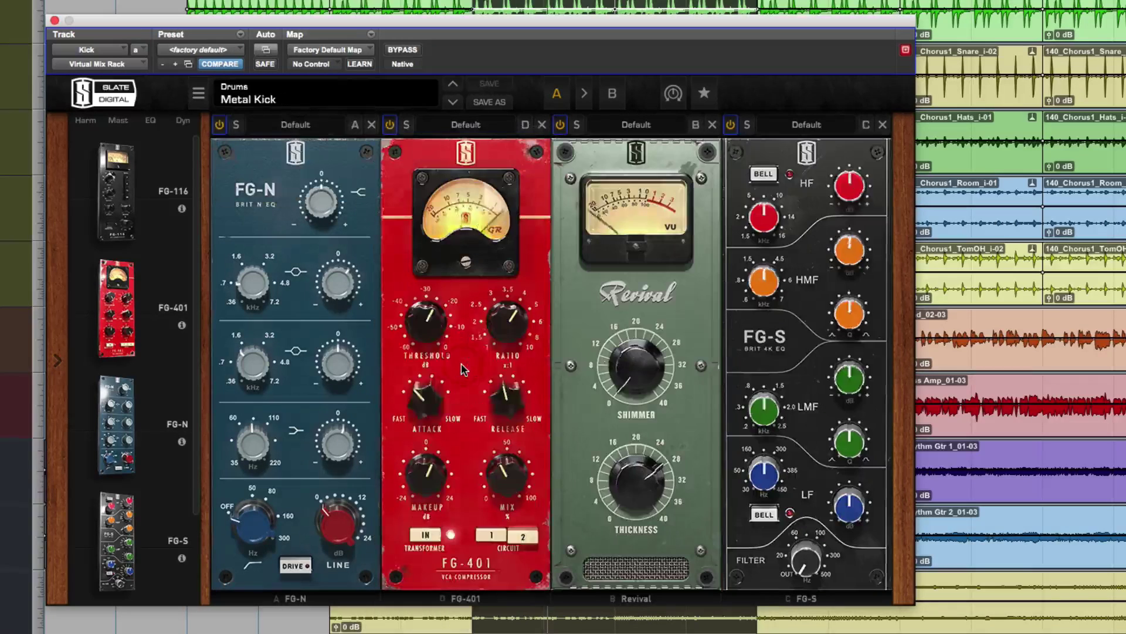
left_click(464, 366)
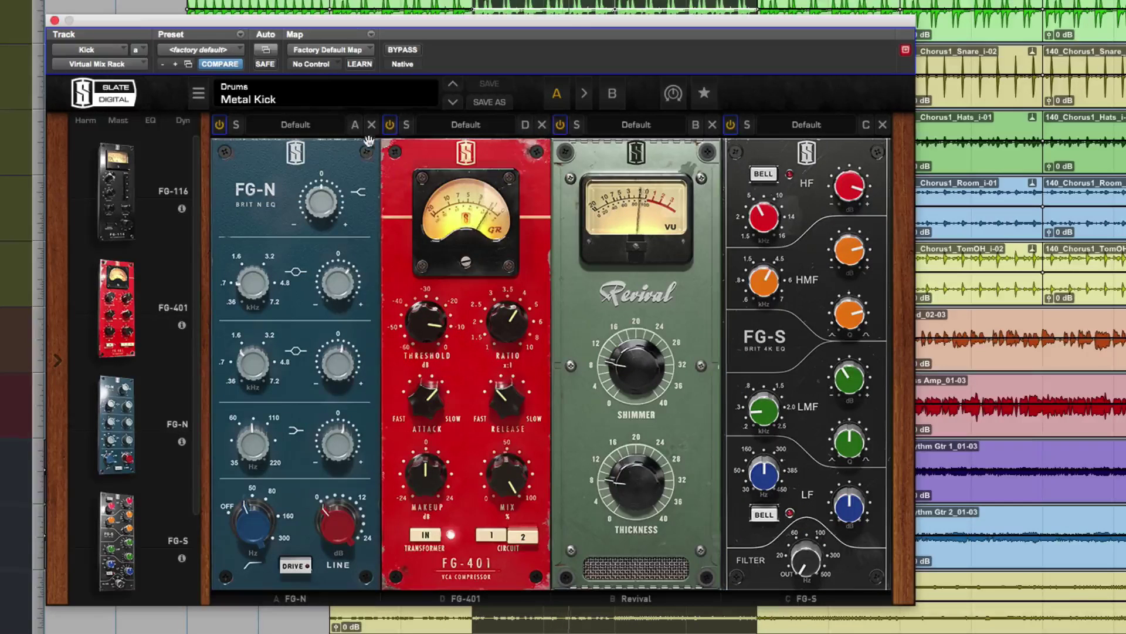
left_click(343, 96)
mouse_move(330, 138)
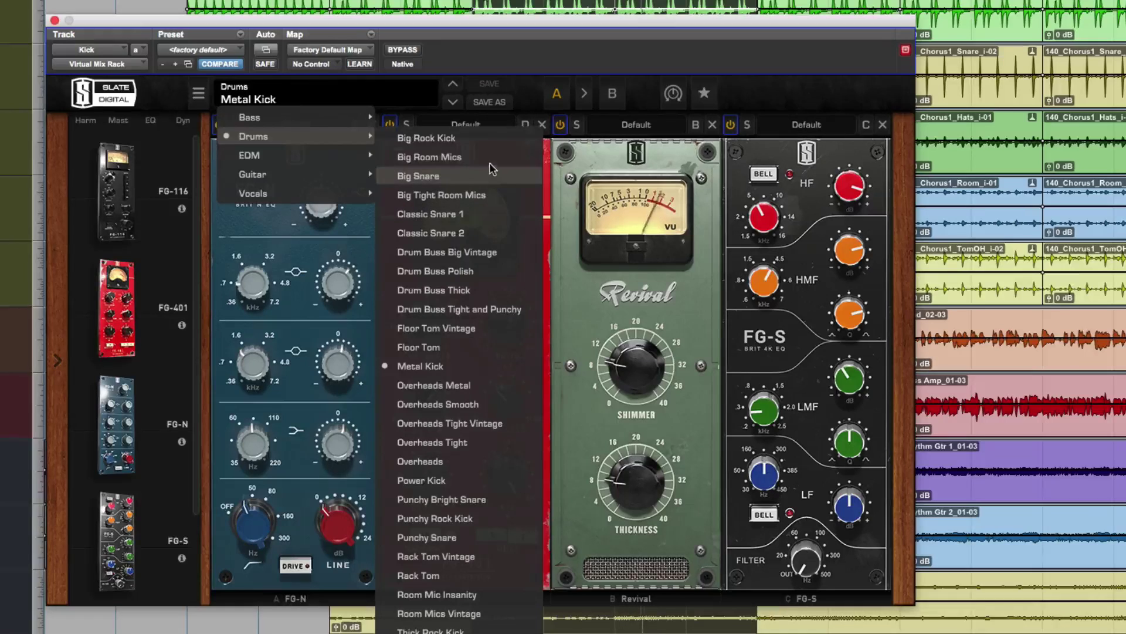
left_click(491, 142)
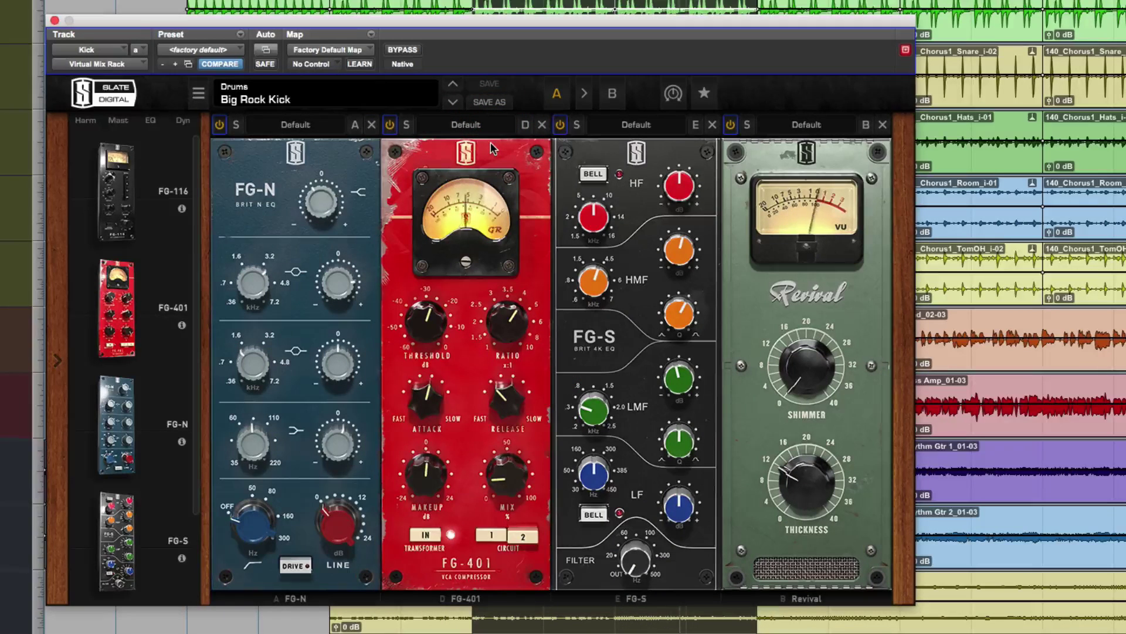
Step: Compare snapshots A and B, ending with the kick's snapshot B recalled
left_click(614, 96)
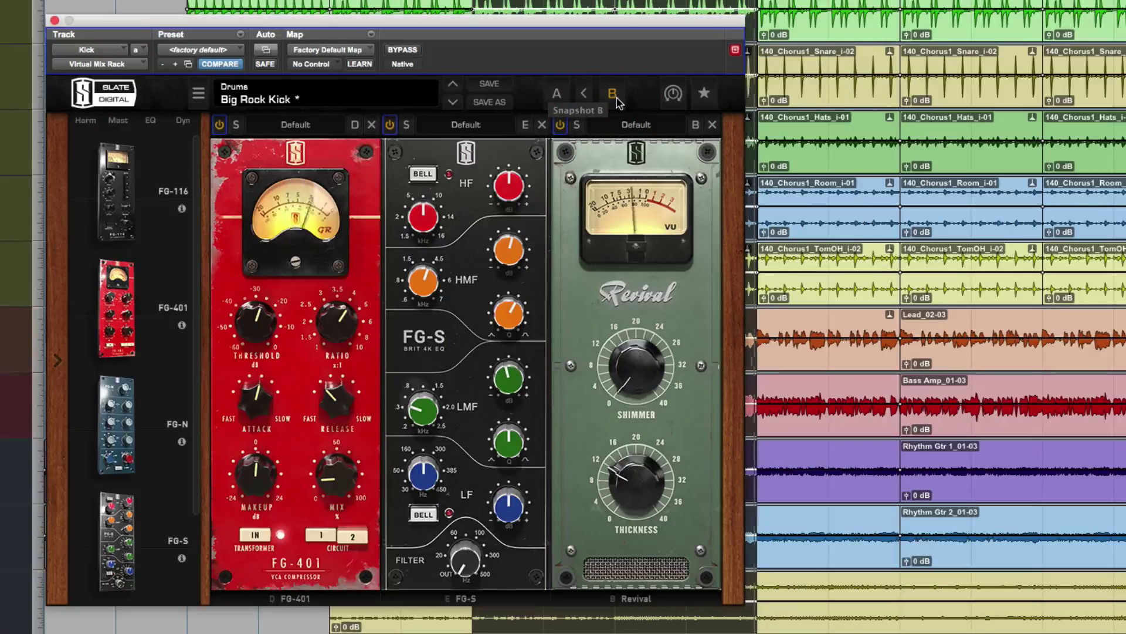
left_click(557, 94)
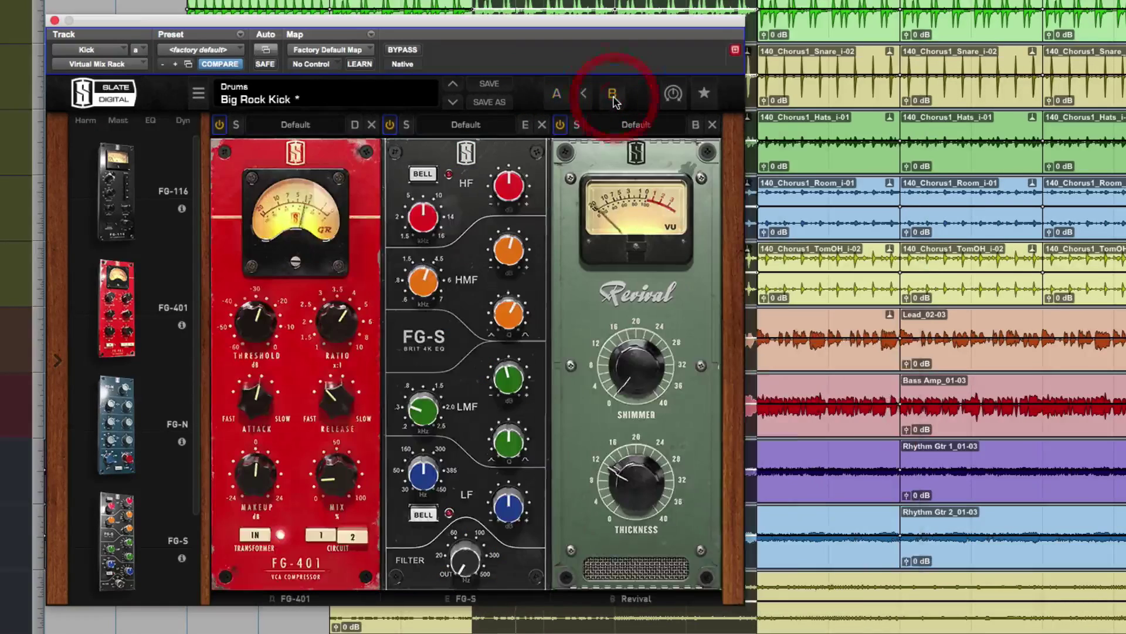
left_click(612, 95)
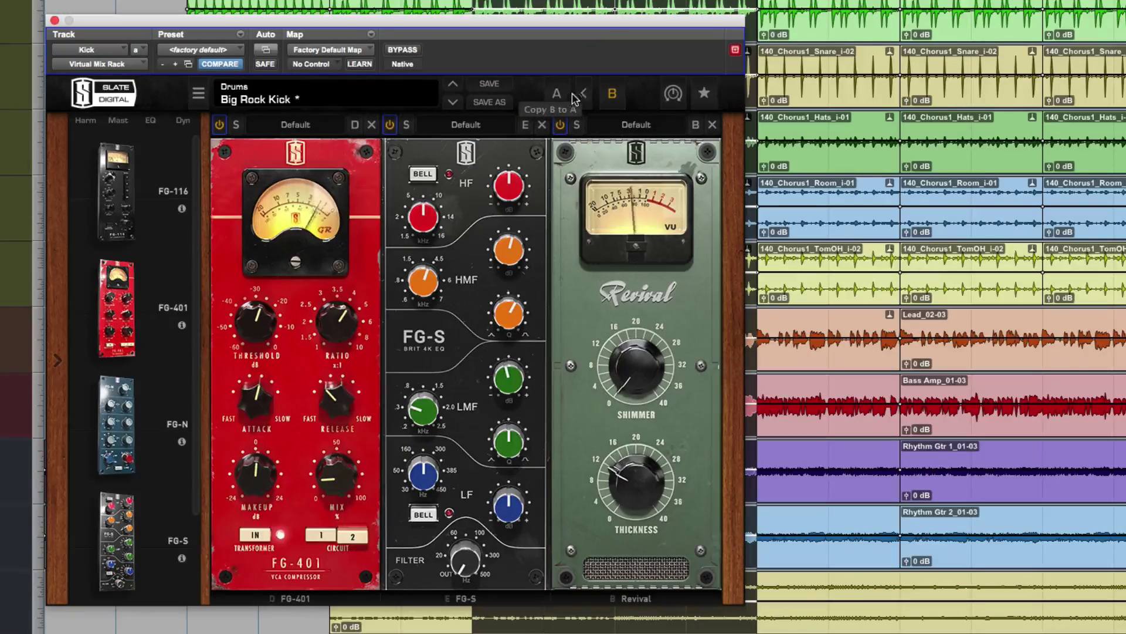
Step: Raise Revival Thickness to about 23, reorder Revival and FG-S first, boost FG-S HMF 6.3 dB, add FG-116
left_click_drag(654, 519, 347, 427)
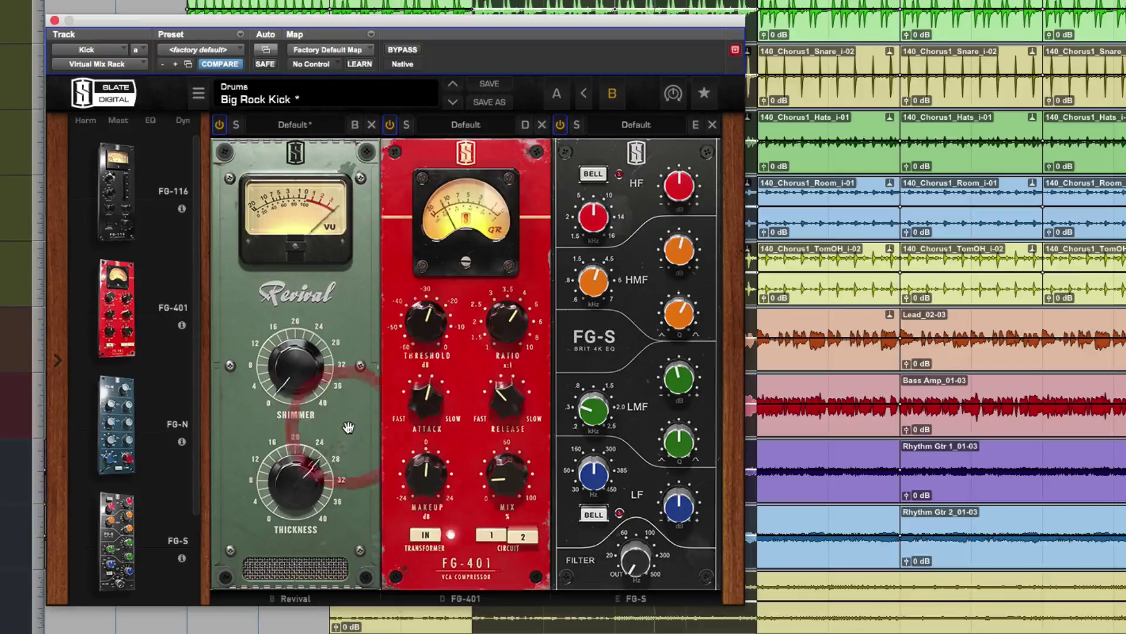
left_click_drag(632, 364, 453, 403)
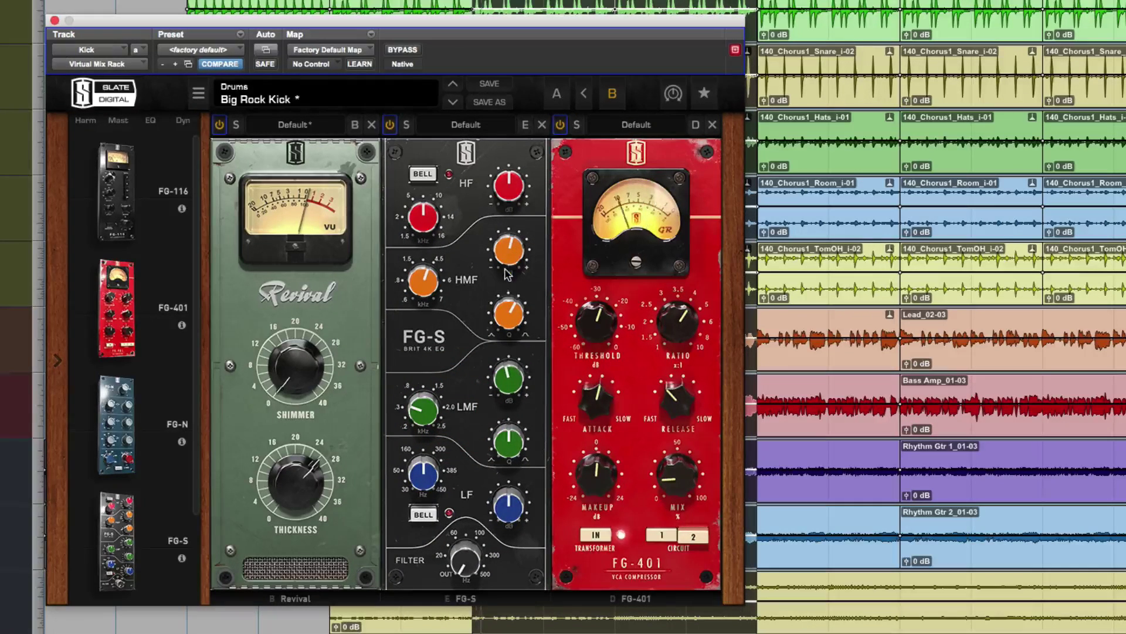
left_click_drag(500, 264, 498, 238)
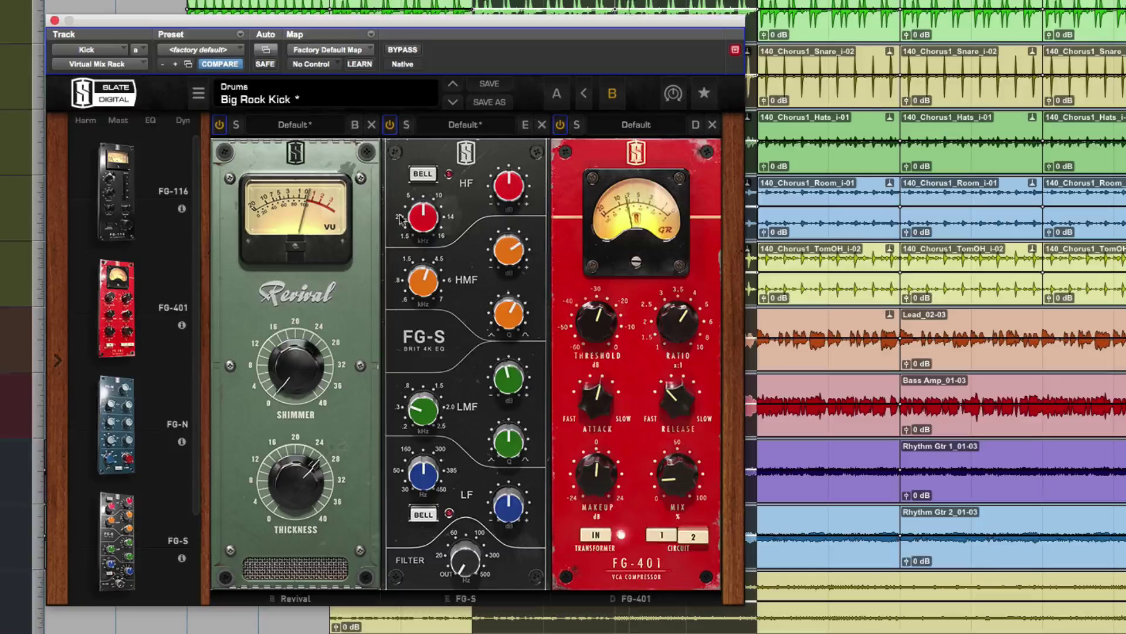
left_click_drag(117, 190, 649, 292)
Step: Switch off the FG-401, load the Bass preset on FG-116, and lower its mix to 33%
left_click(733, 126)
left_click(644, 126)
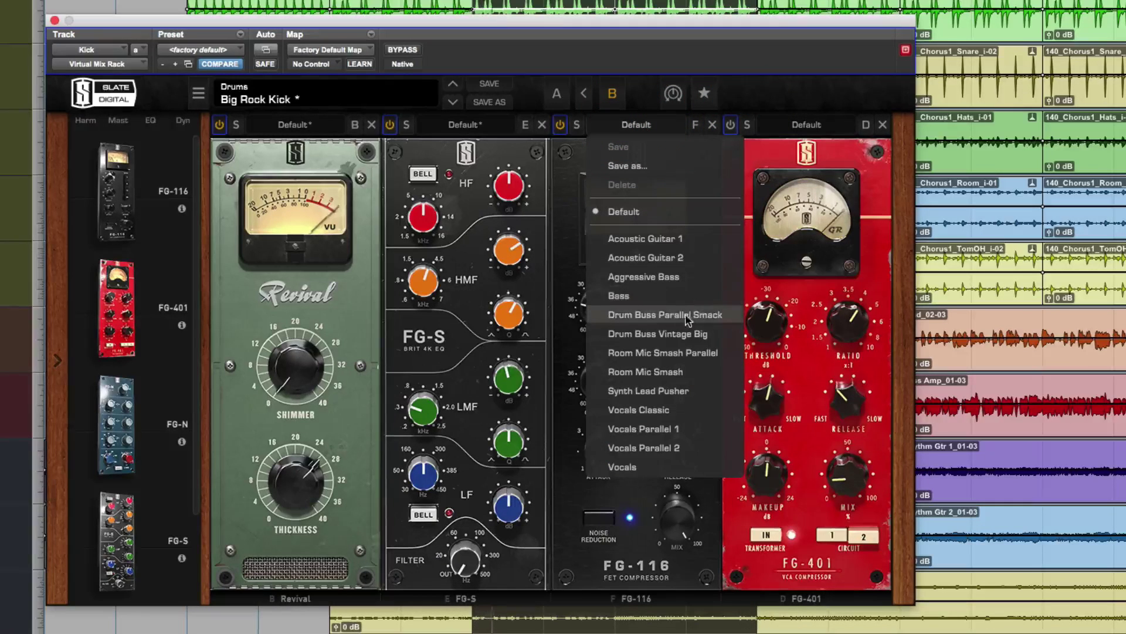
left_click(674, 295)
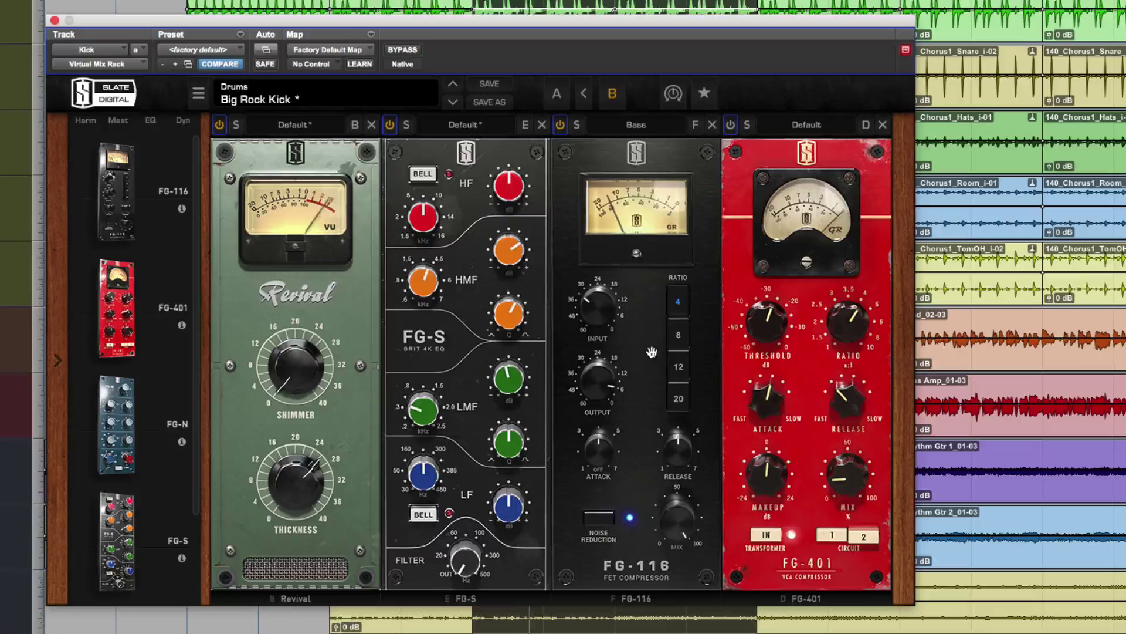
left_click_drag(701, 519, 673, 627)
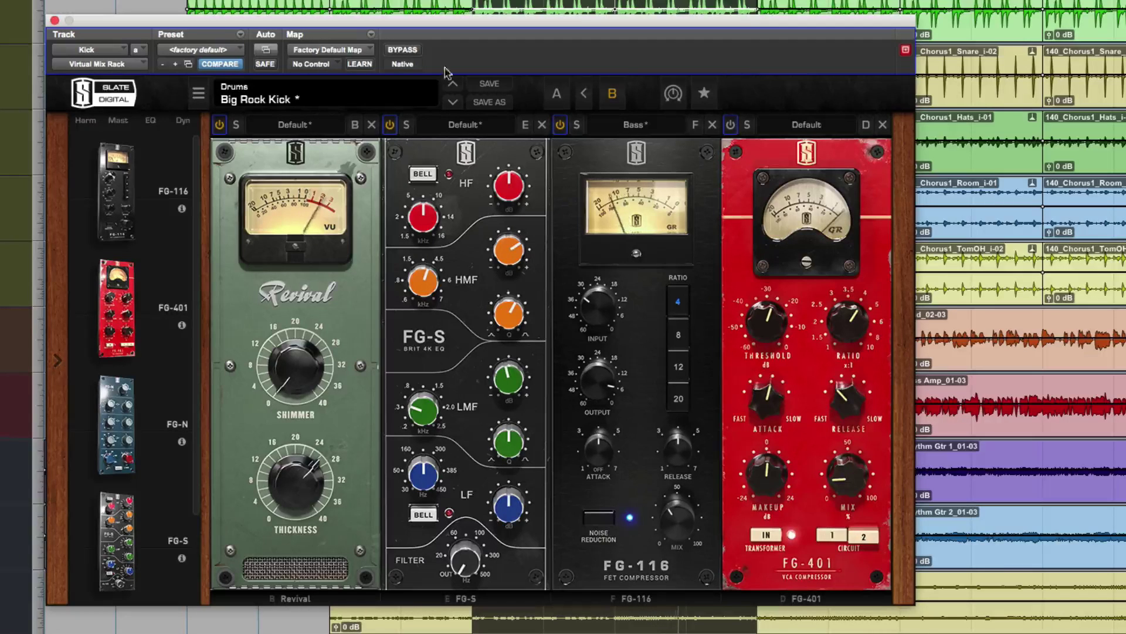
Step: Toggle rack bypass to compare, then recall snapshot B on Bass Amp and bring up the preset categories
left_click(414, 52)
left_click(414, 52)
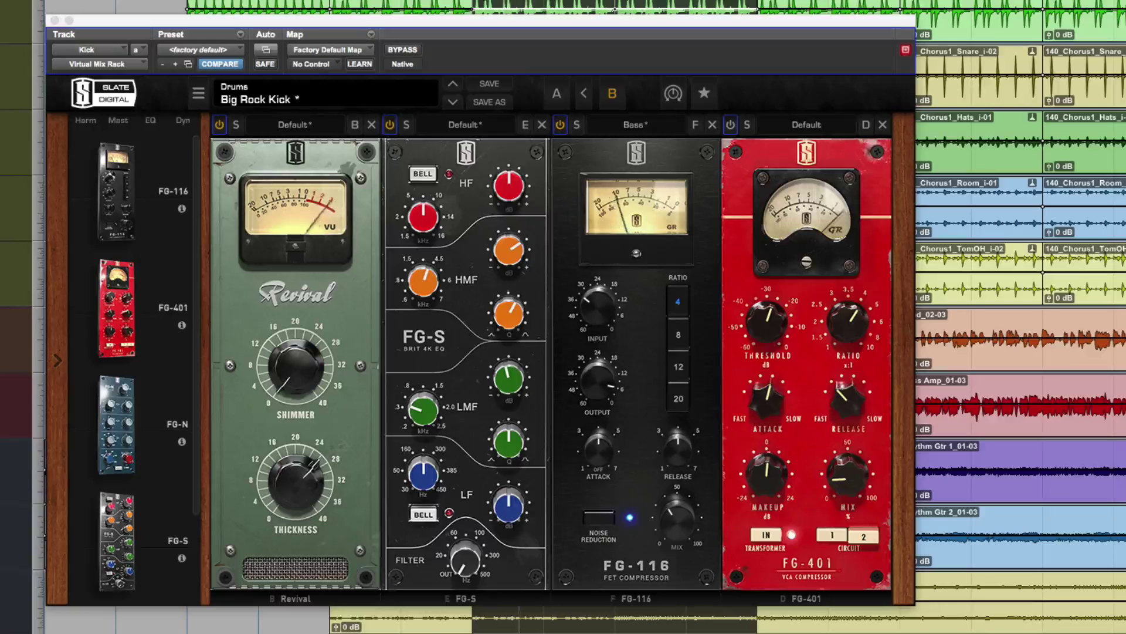
key("super+b")
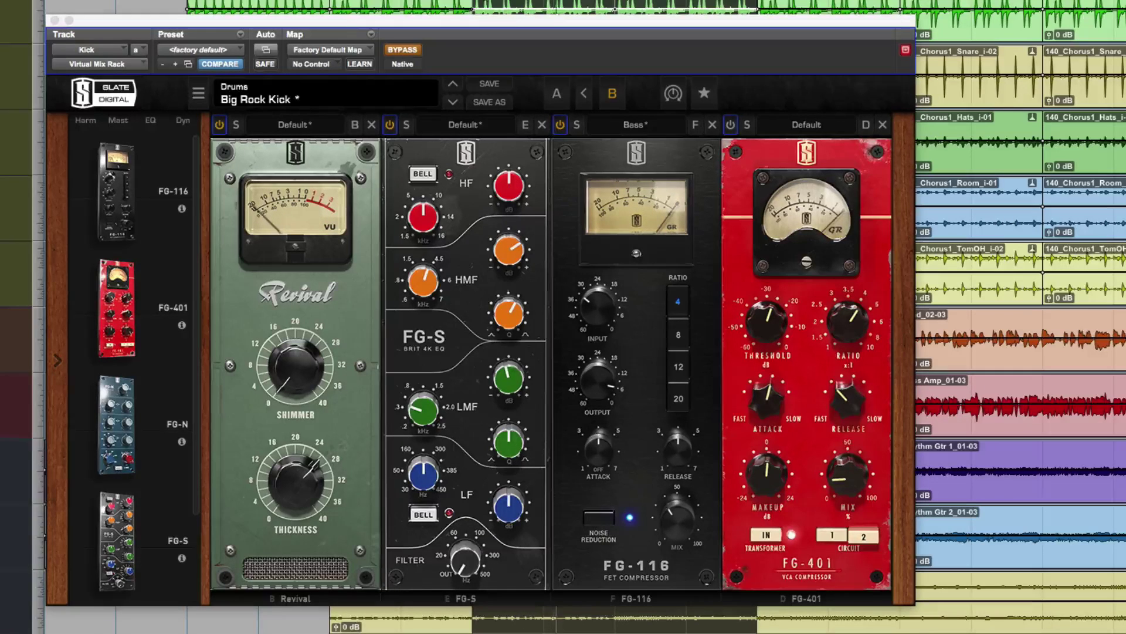
key("super+b")
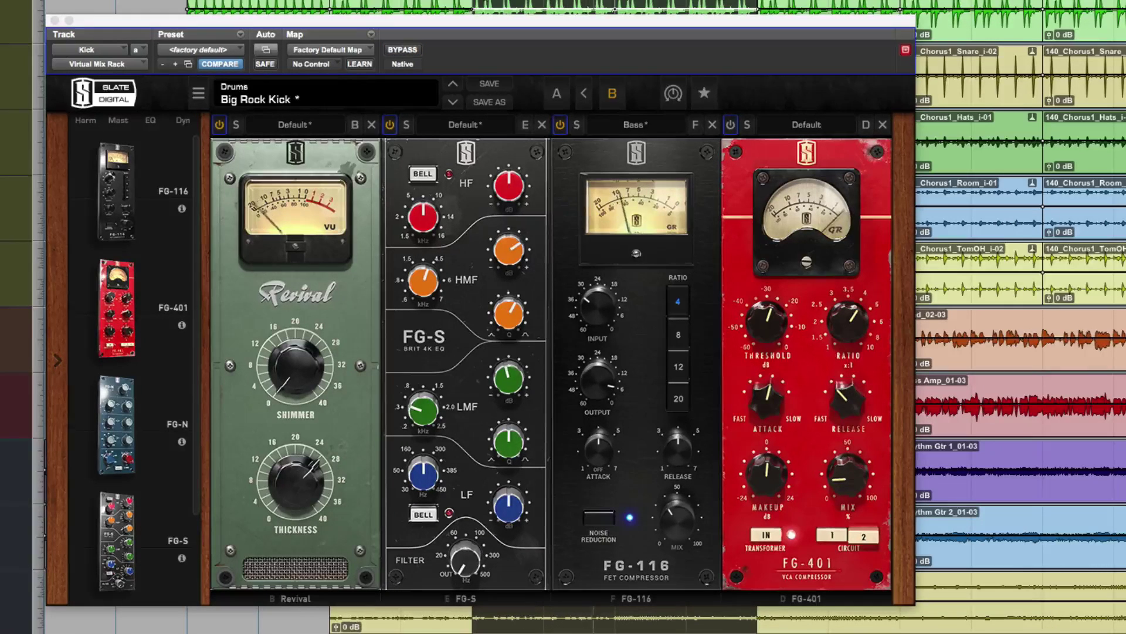
key("super+b")
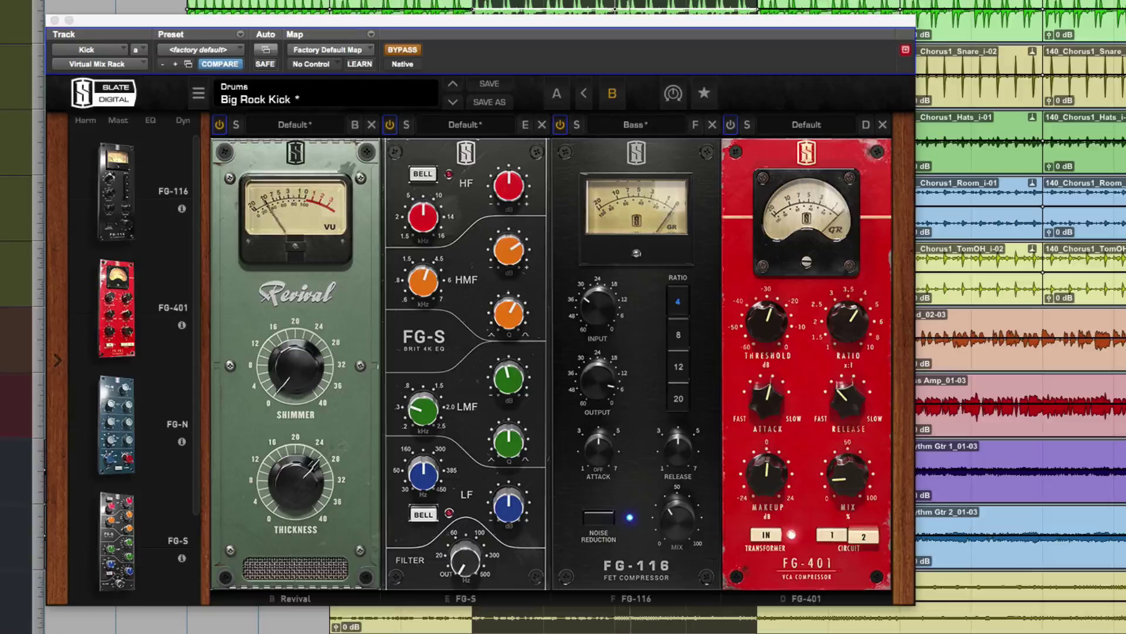
key("super+b")
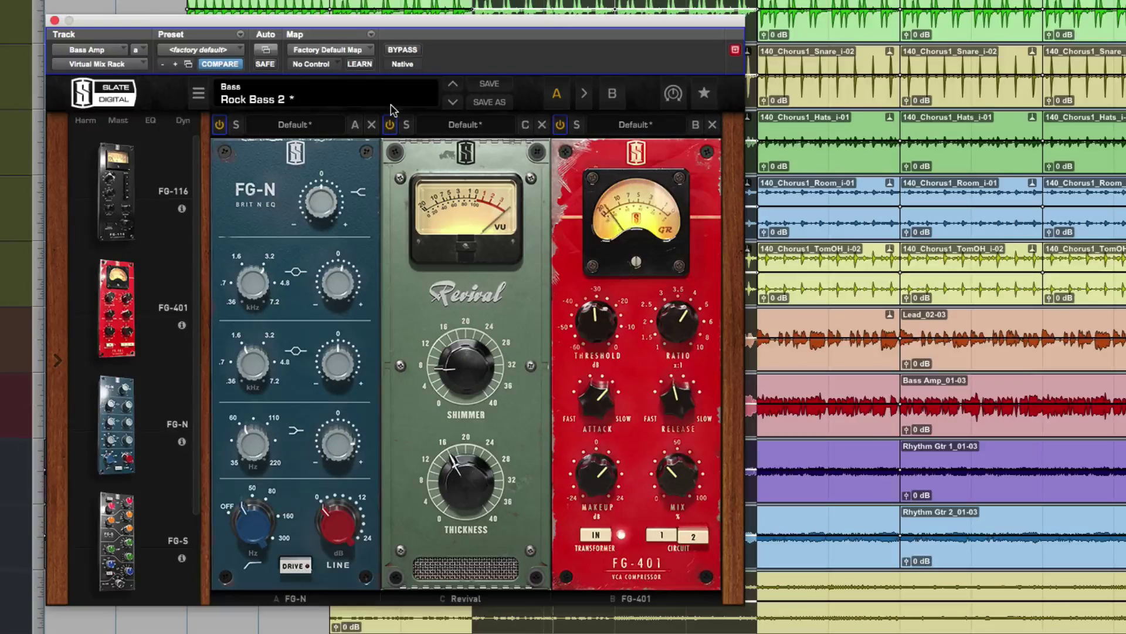
left_click(613, 94)
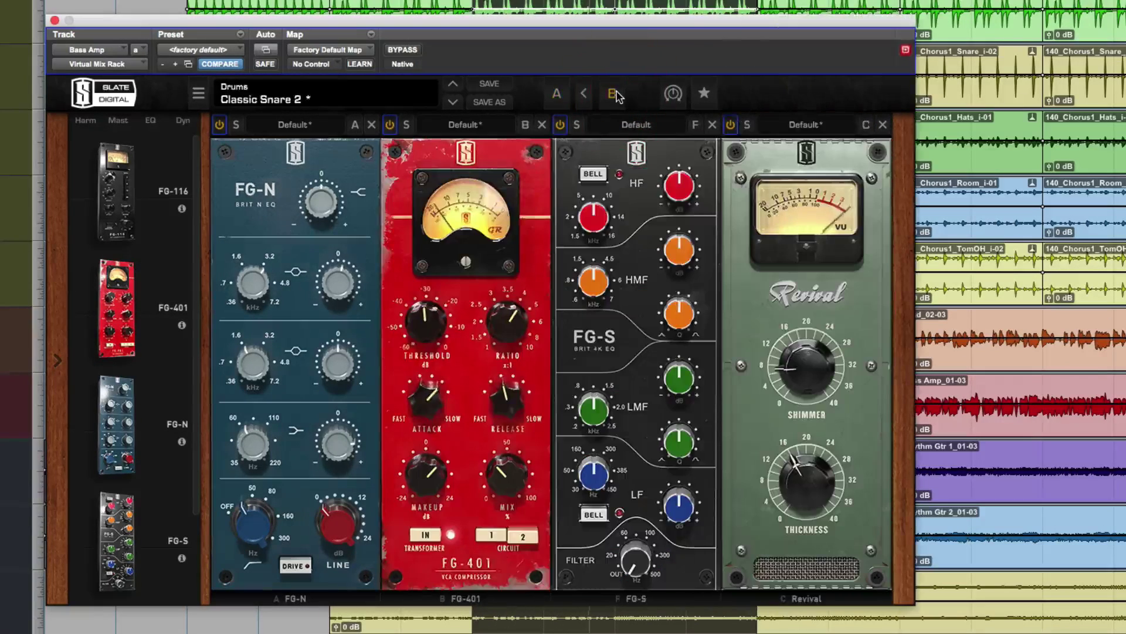
left_click(304, 104)
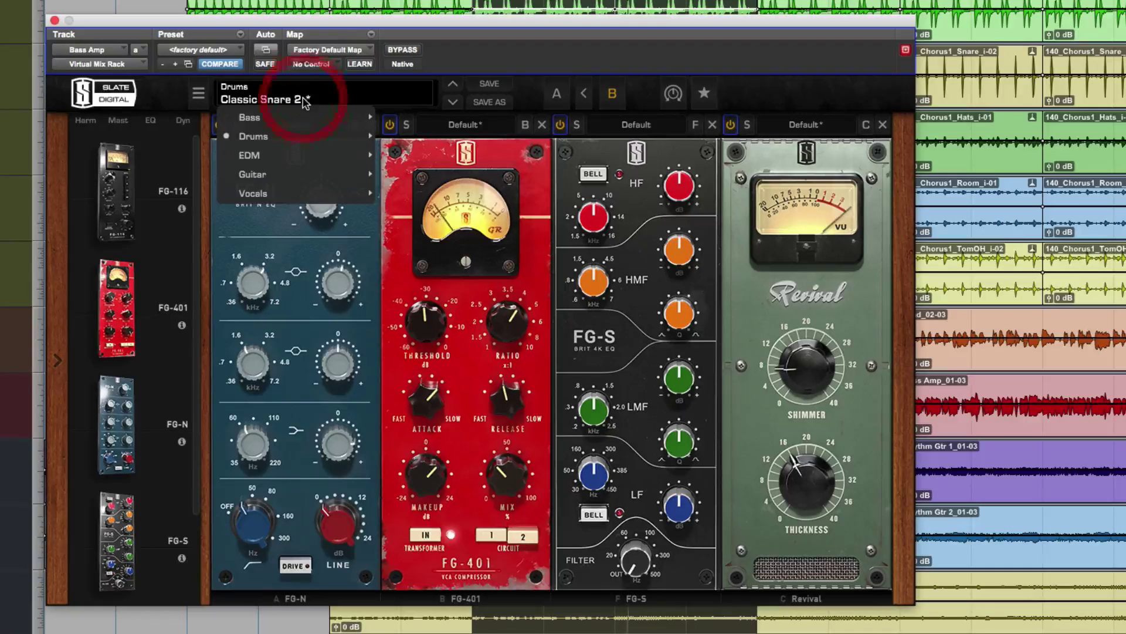
Step: Load the Fat Bass preset into snapshot B and compare it against snapshot A
mouse_move(352, 117)
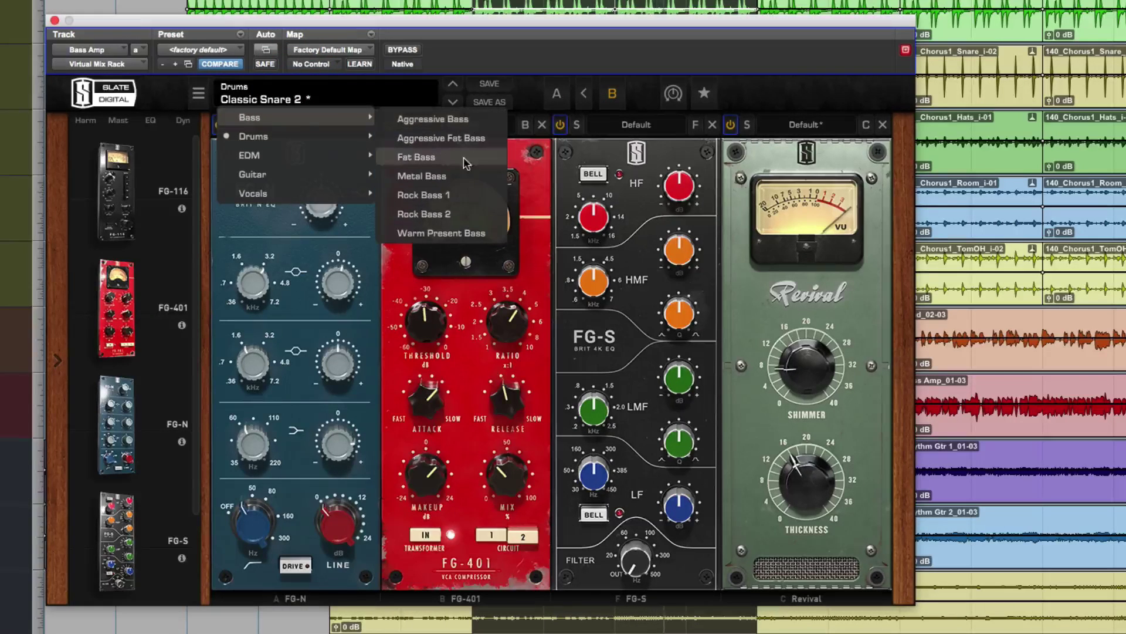
left_click(422, 157)
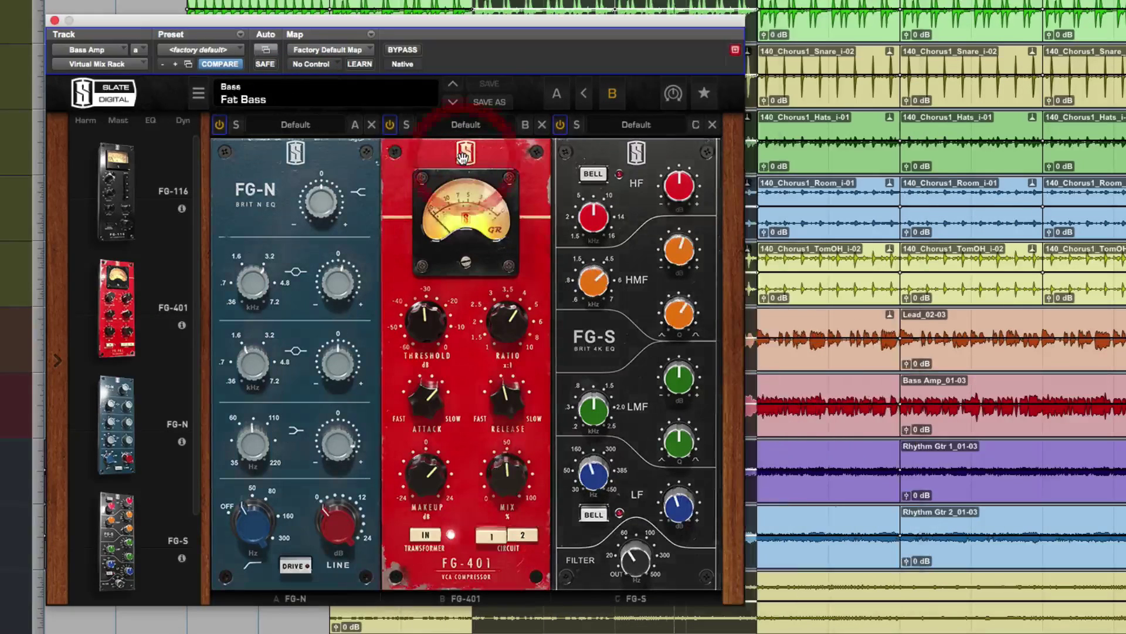
left_click(558, 96)
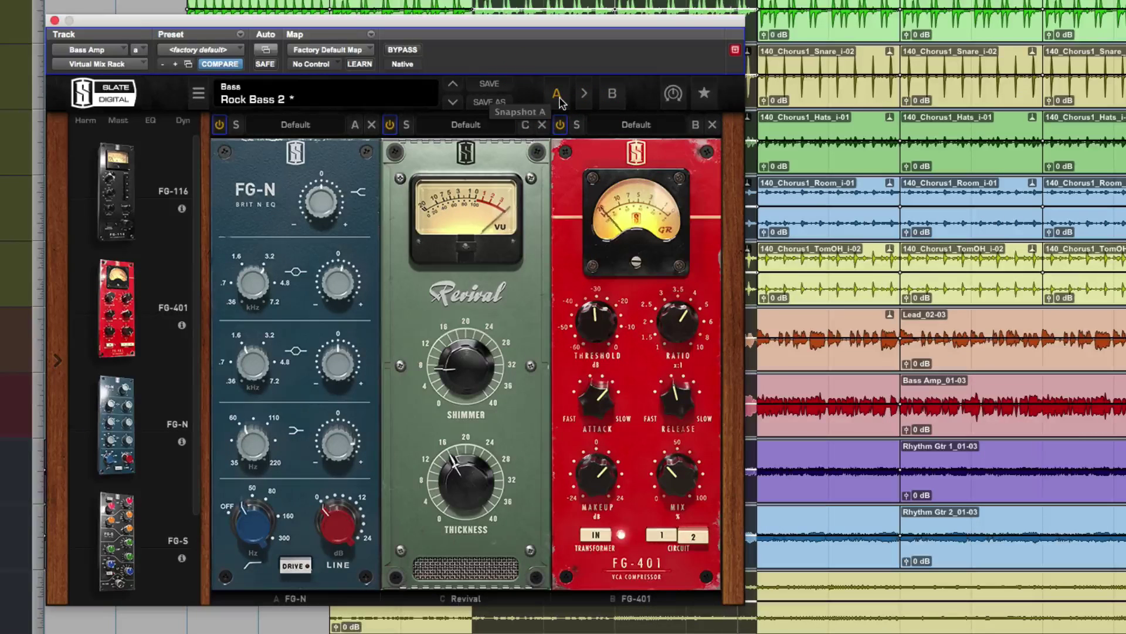
left_click(612, 95)
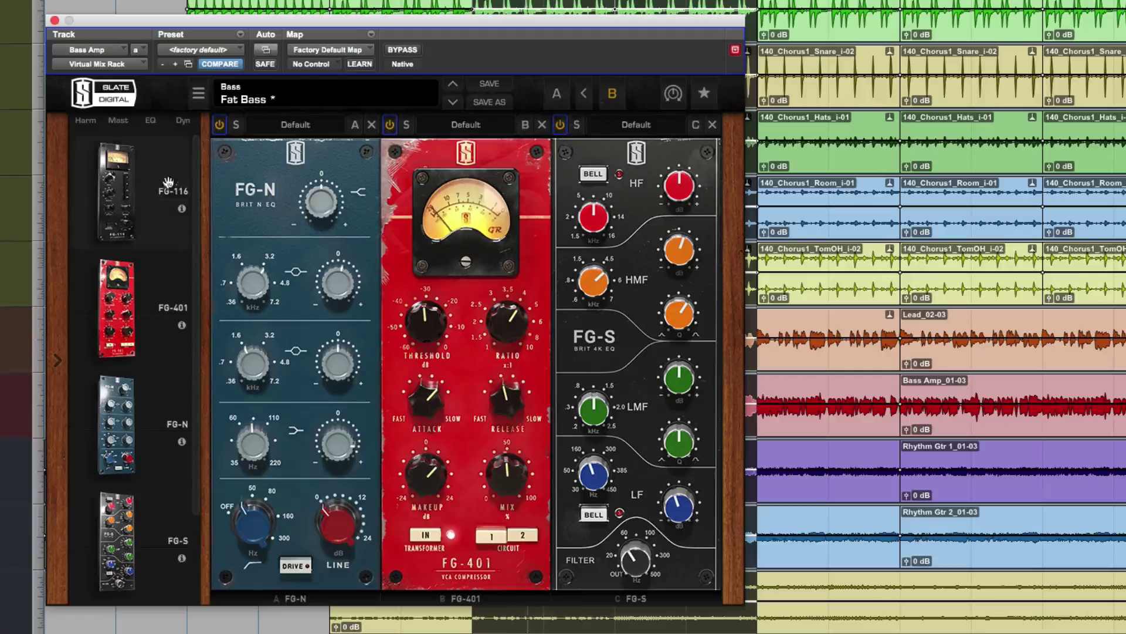
Step: Insert FG-116, remove FG-401, move FG-116 after FG-S, and lower its mix to 45%
left_click_drag(116, 192, 670, 257)
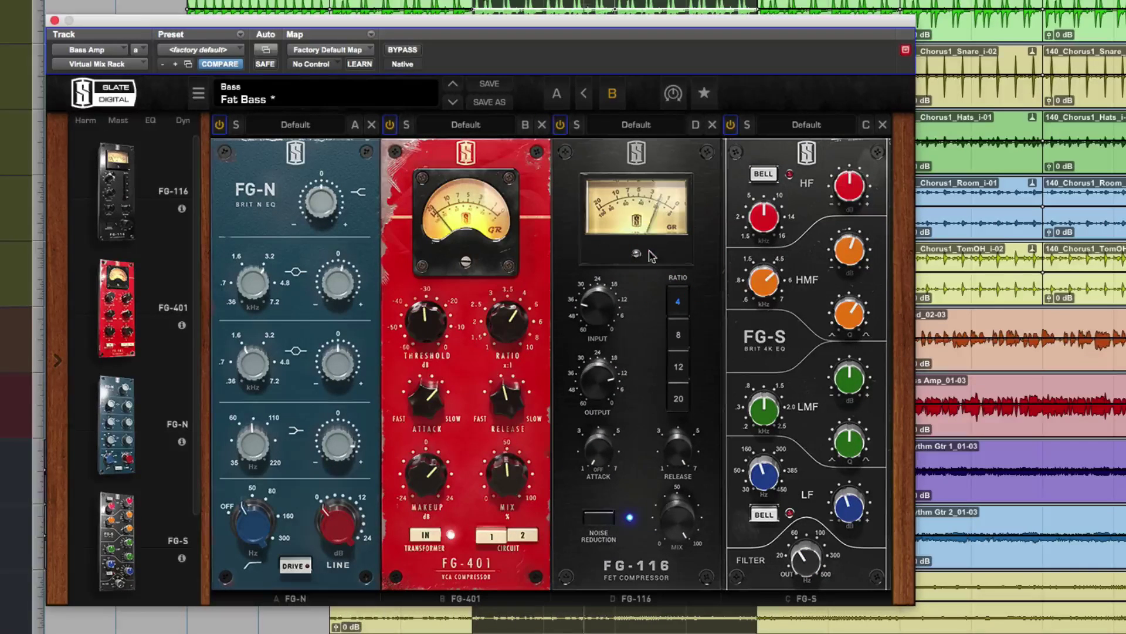
left_click(542, 125)
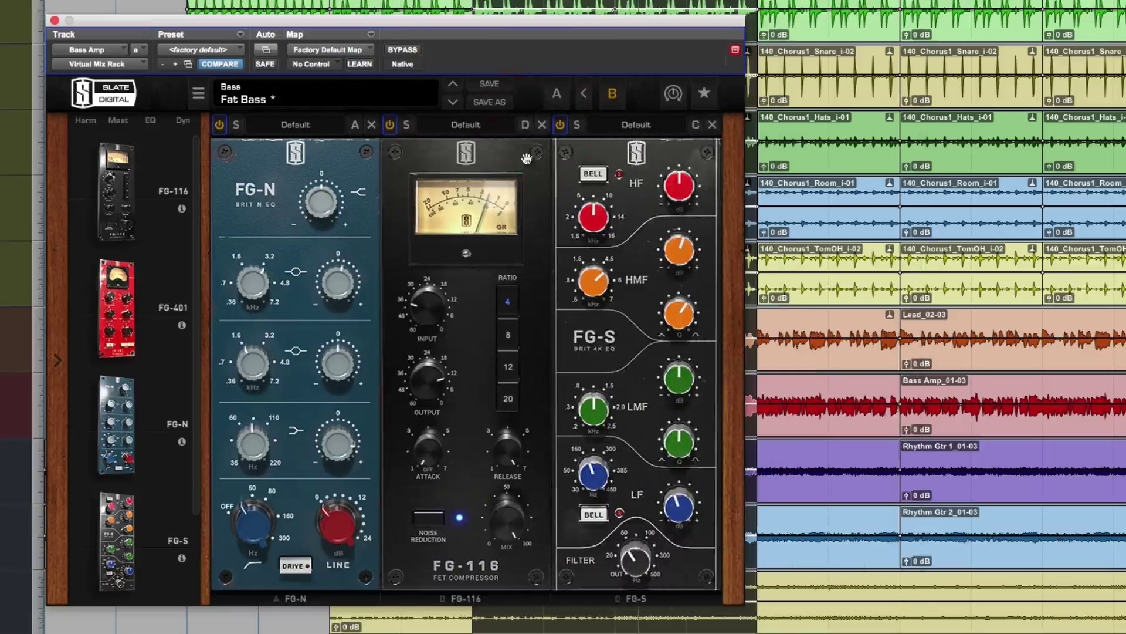
left_click_drag(481, 289, 603, 301)
left_click_drag(677, 516, 684, 630)
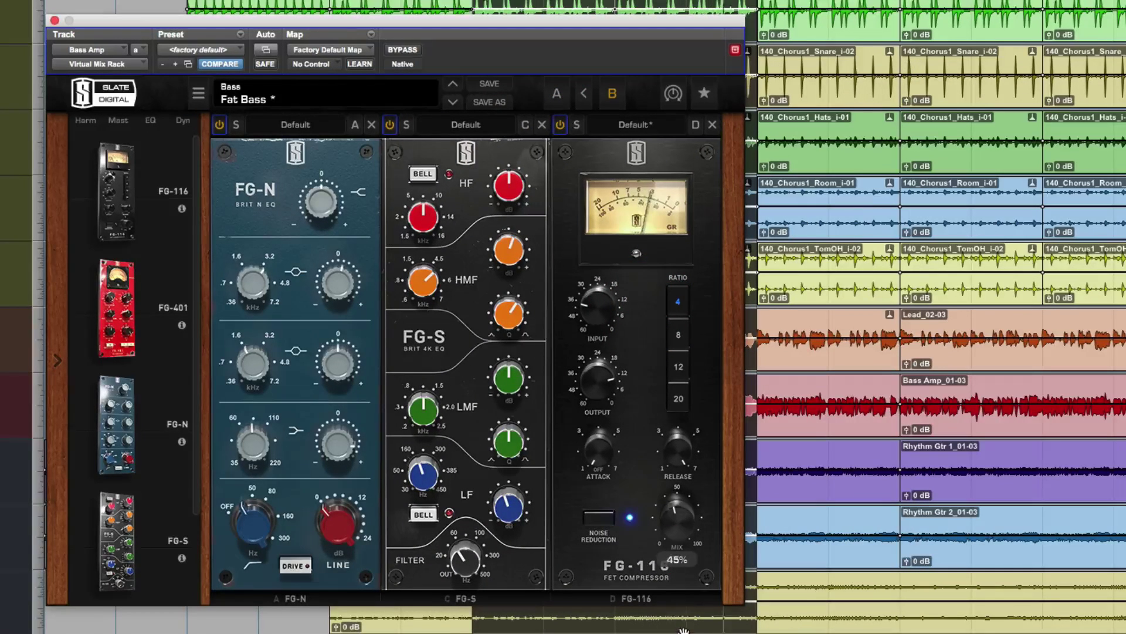
Step: Load the Bass preset on the bass chain's FG-116 and set its mix to 63%
left_click(635, 125)
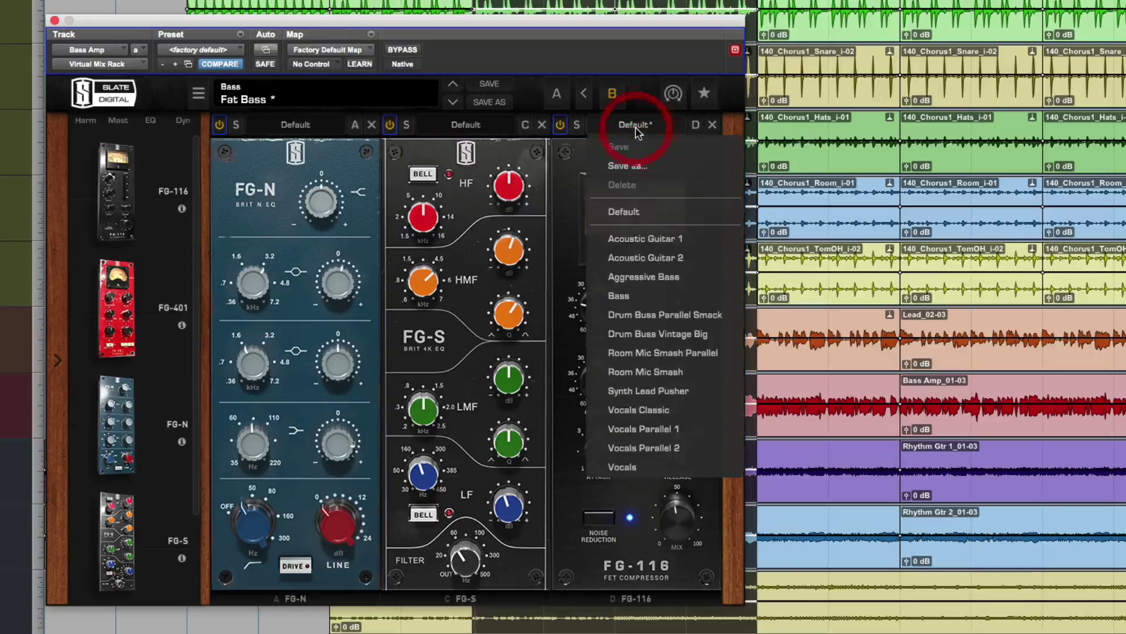
left_click(642, 295)
left_click_drag(675, 511, 682, 592)
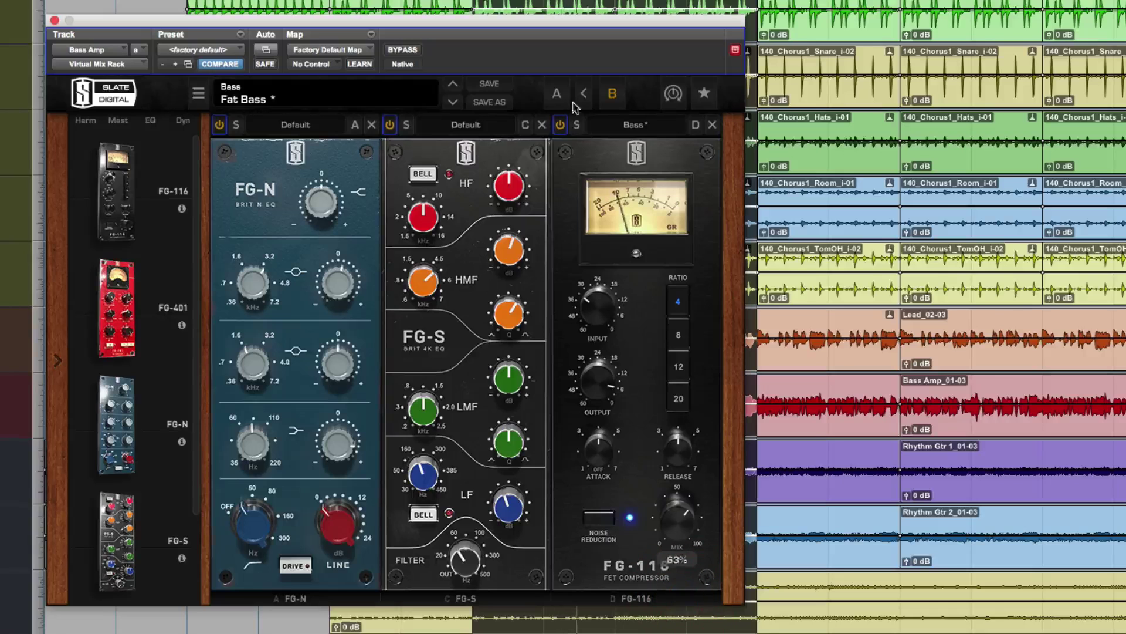
Step: Switch between snapshots A and B twice to compare, ending on snapshot B
left_click(556, 94)
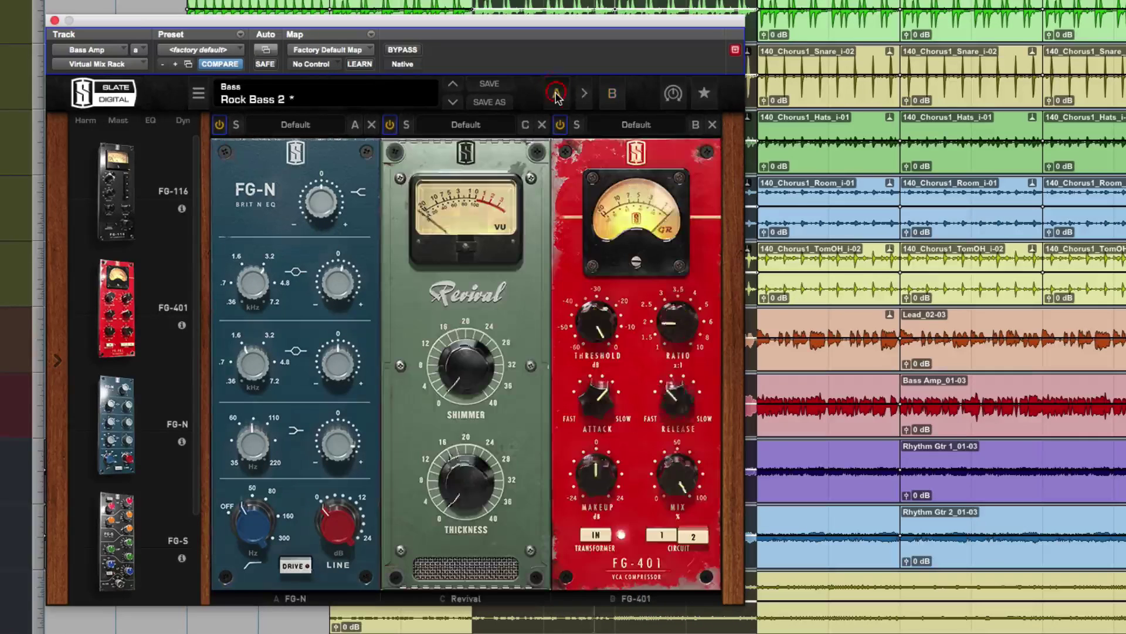
left_click(613, 95)
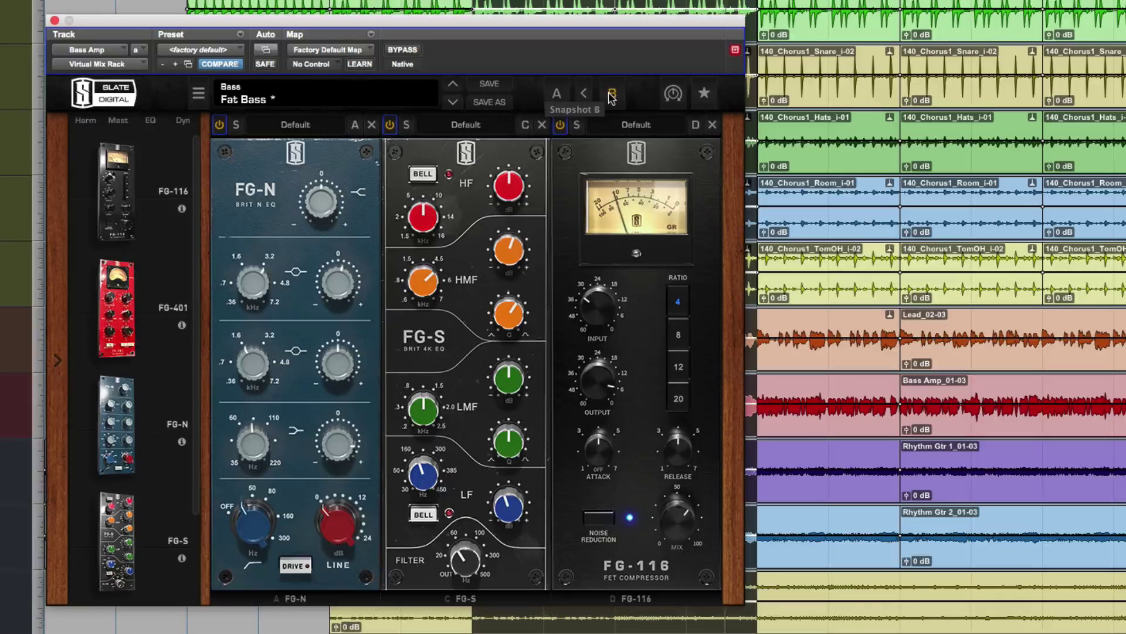
left_click(557, 95)
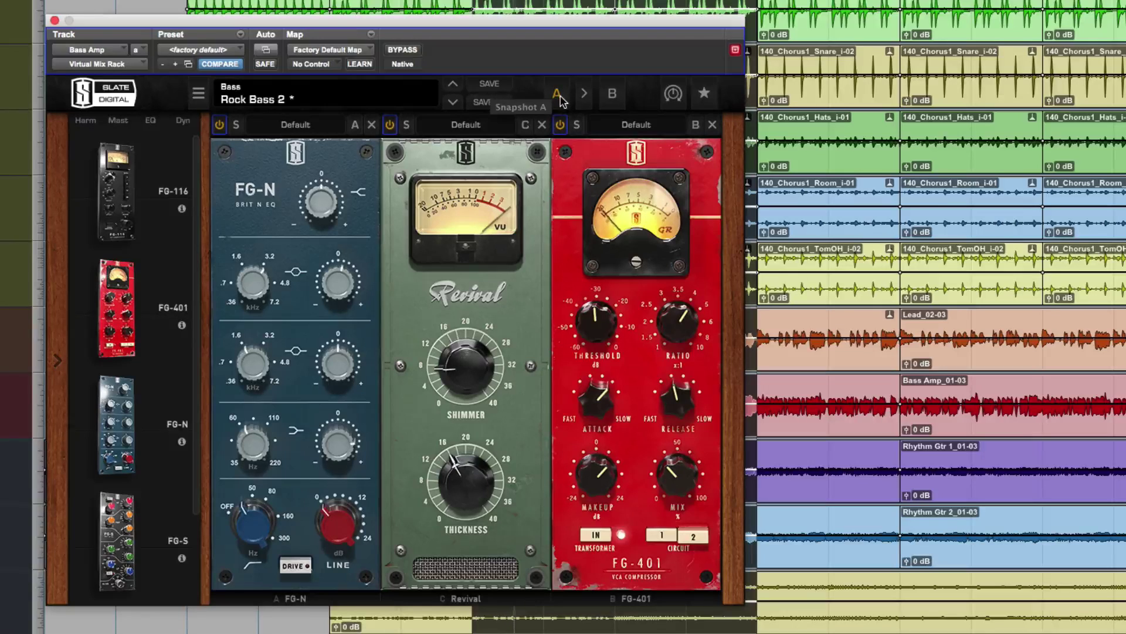
left_click(613, 95)
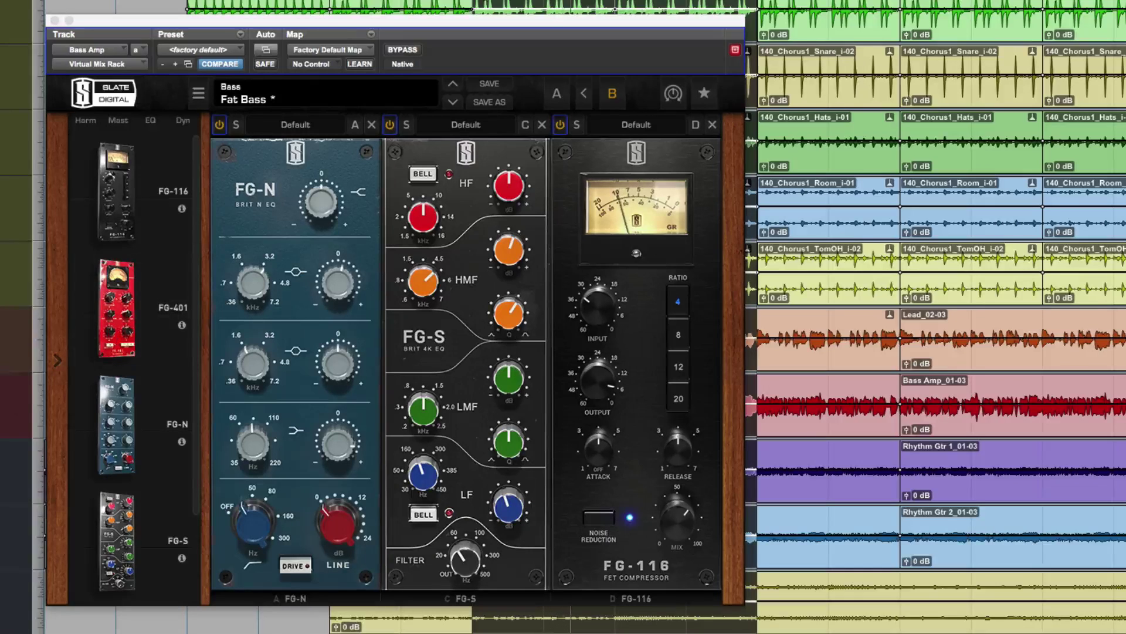
Step: On Rhythm Gtr 1, load Electric Guitar 1 into snapshot B and compare it with snapshot A
left_click(109, 363)
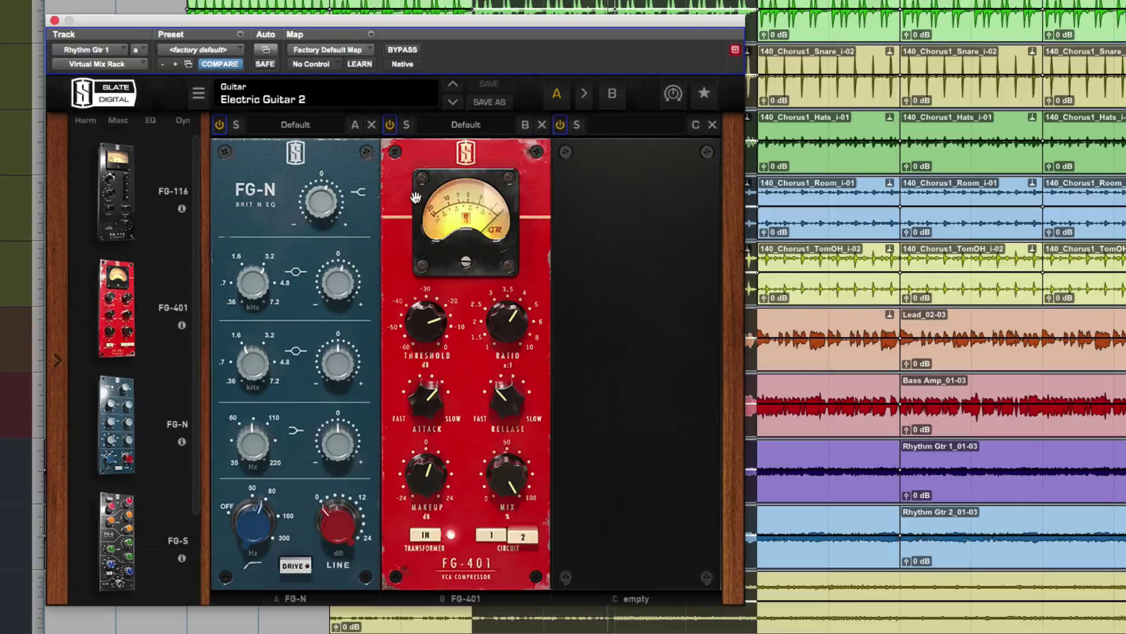
left_click(612, 94)
left_click(331, 99)
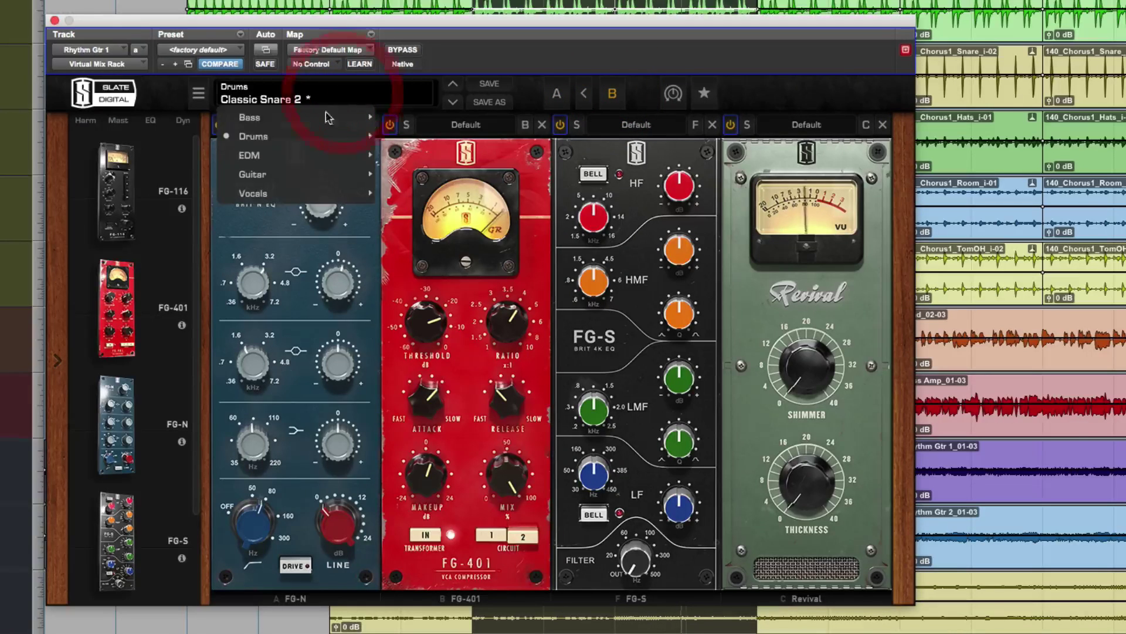
mouse_move(319, 175)
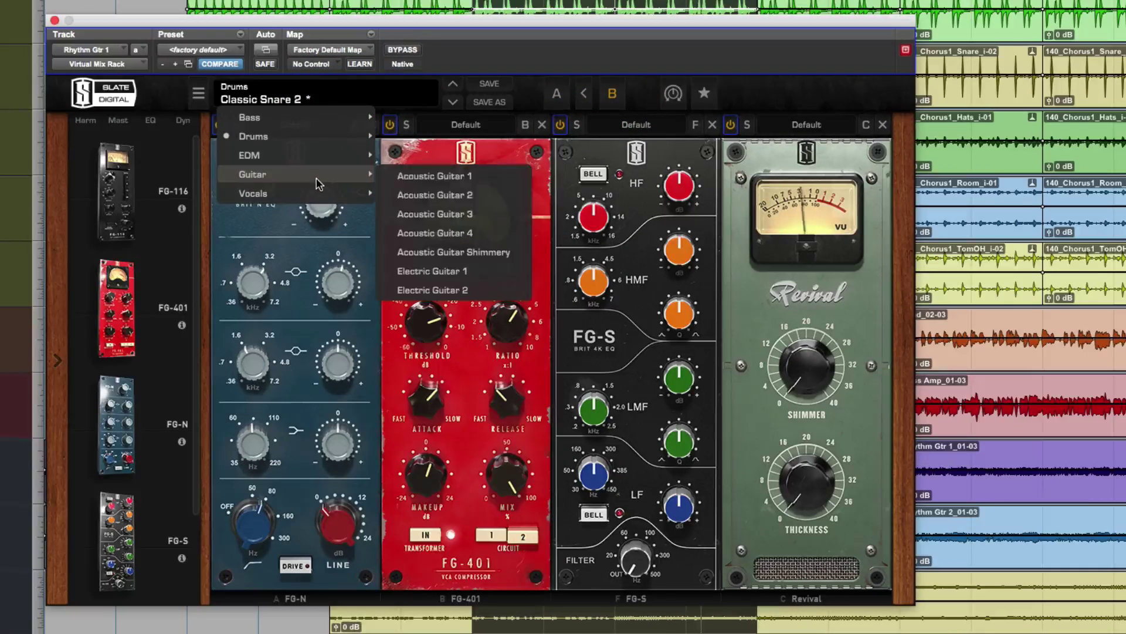
left_click(474, 271)
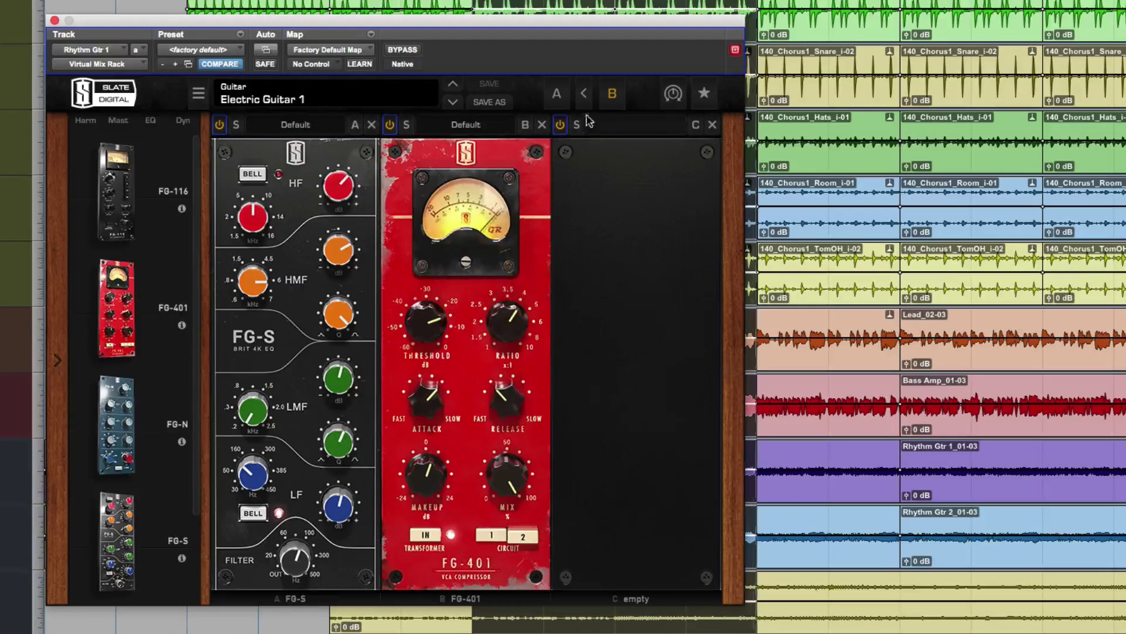
left_click(556, 94)
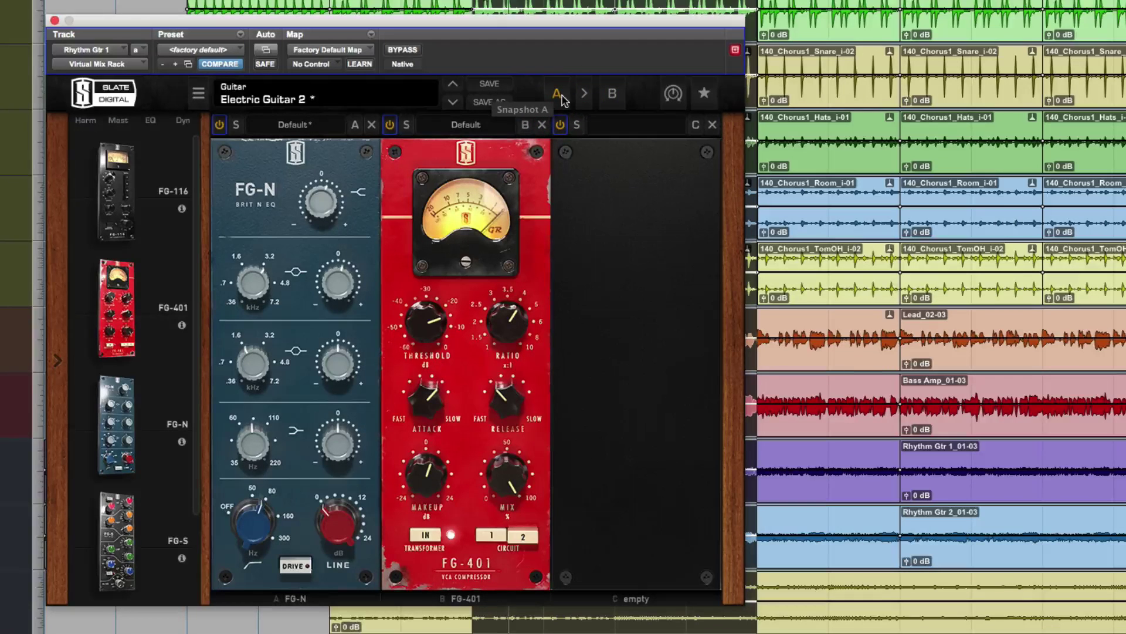
left_click(619, 94)
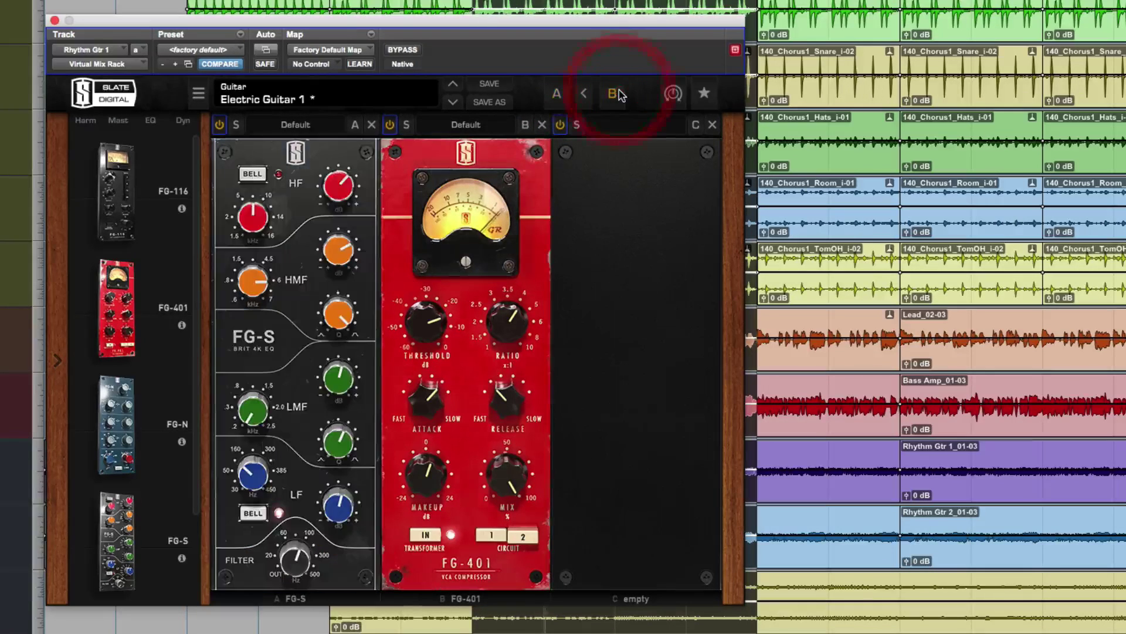
Step: Back in snapshot A, load the Electric Guitar preset on both the FG-N and the FG-401
left_click(557, 97)
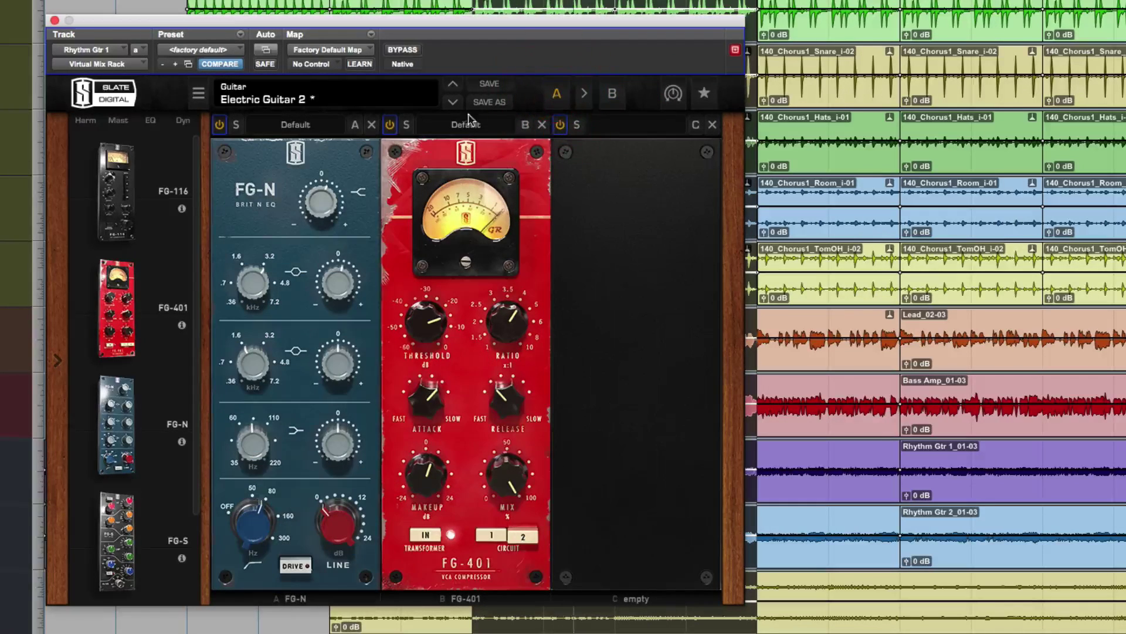
left_click(310, 126)
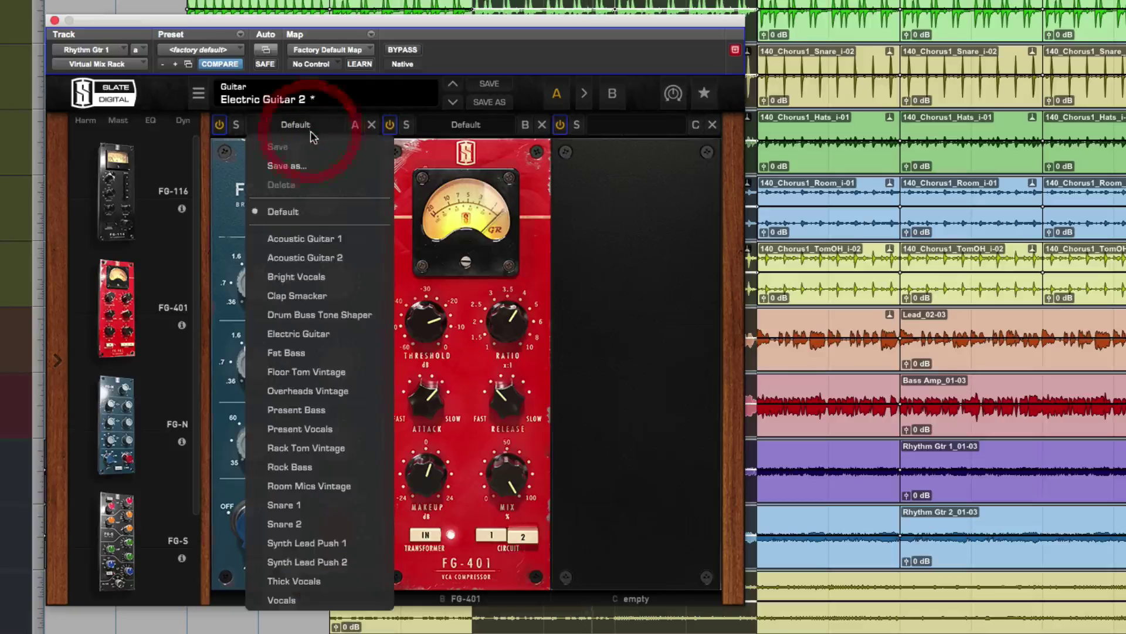
left_click(346, 332)
left_click(467, 125)
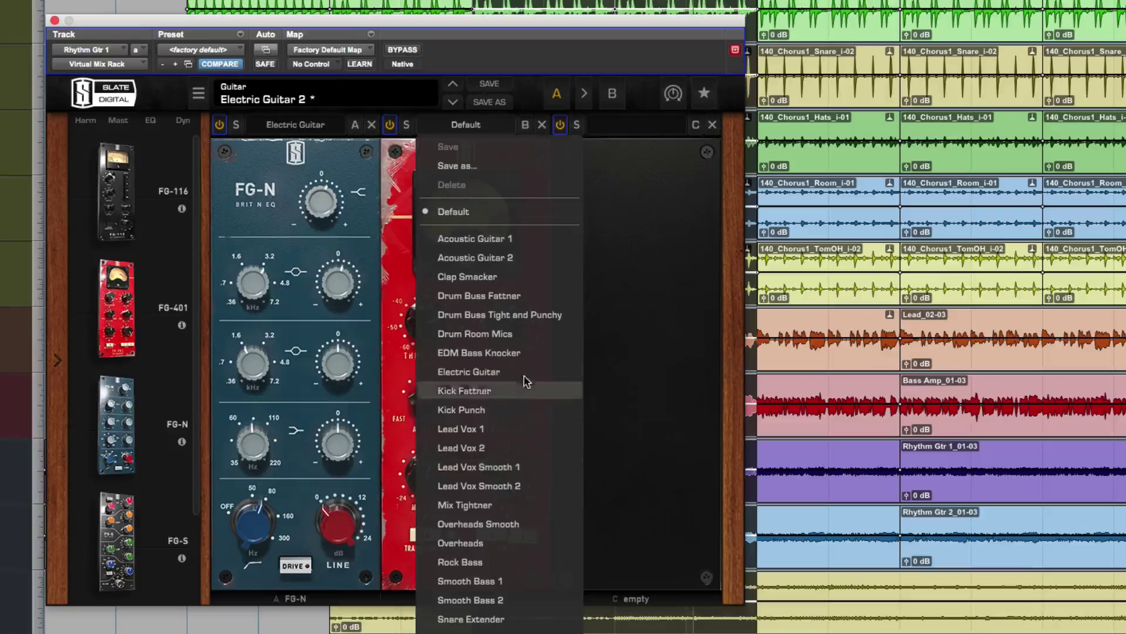
left_click(522, 372)
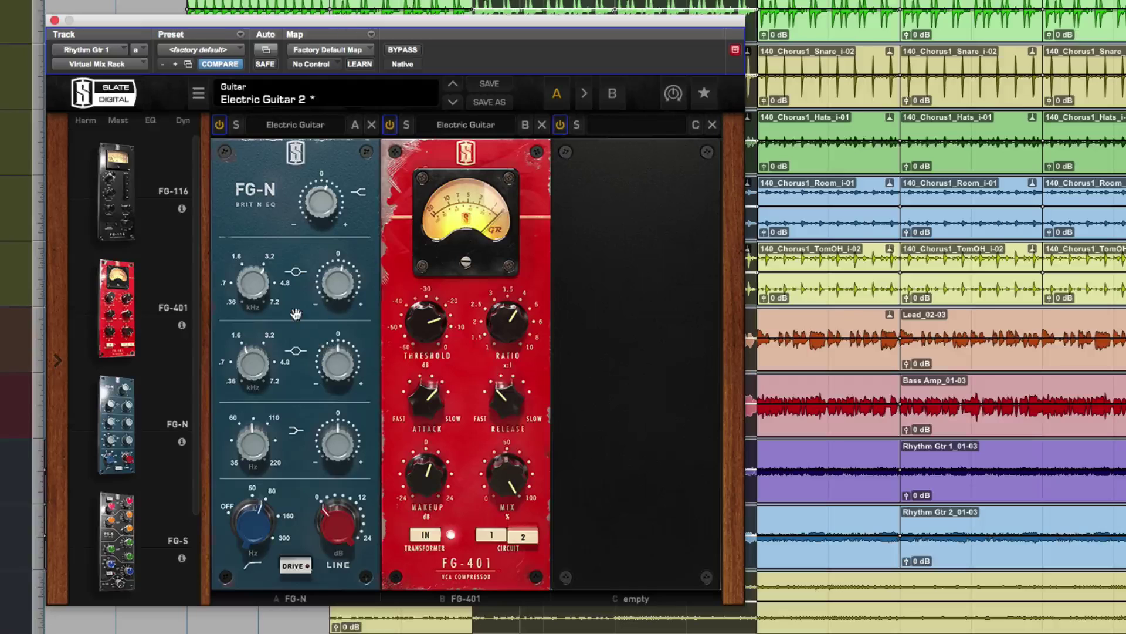
Step: Shape the FG-N: high-mids up about 6.9 dB, drive 16.7 dB, high-pass near 80 Hz, lows boosted
left_click_drag(257, 293, 258, 276)
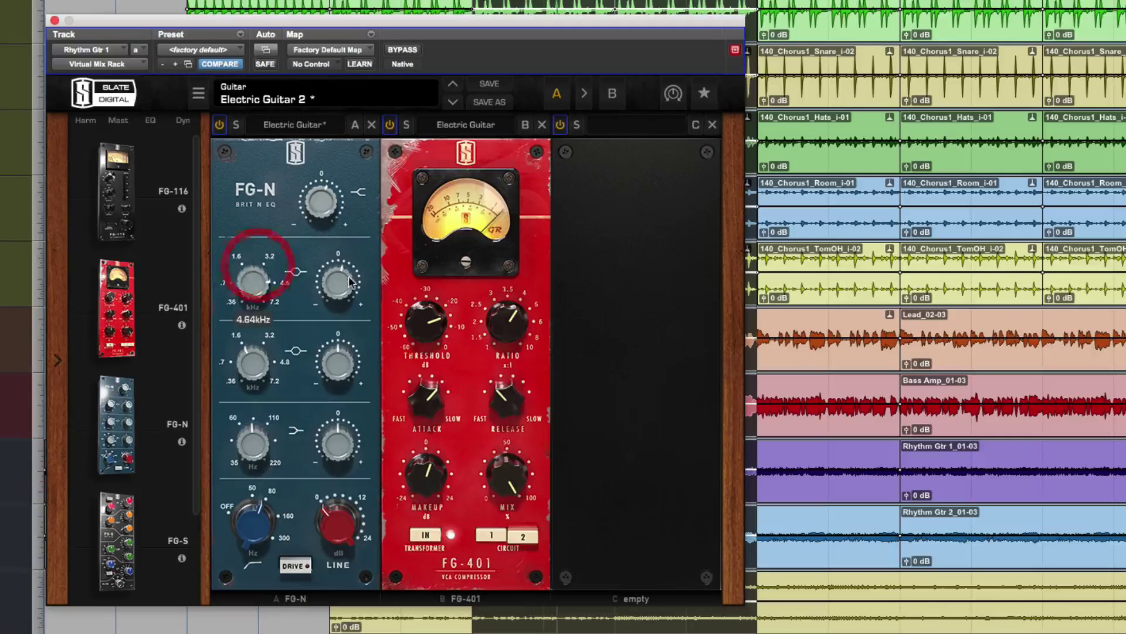
left_click_drag(340, 276, 350, 251)
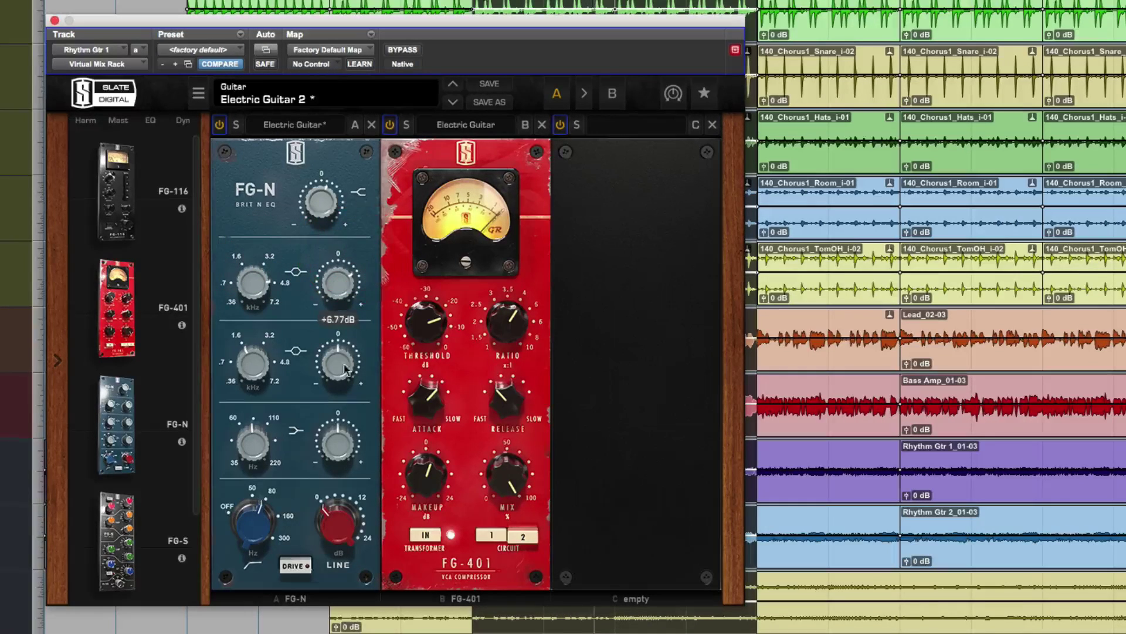
left_click_drag(252, 558, 253, 460)
left_click(295, 565)
left_click_drag(329, 533, 334, 428)
left_click_drag(256, 528, 260, 555)
left_click_drag(338, 435, 340, 421)
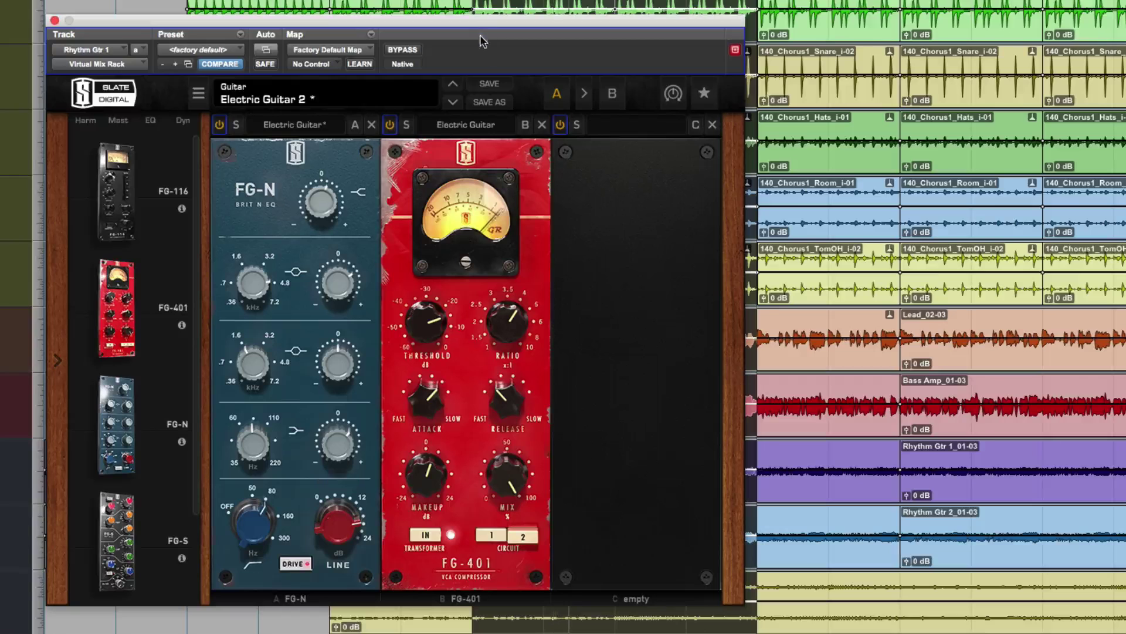
Step: Compare with the rack bypassed, then set the FG-401 to circuit 1 at 56% mix
left_click(402, 51)
left_click(403, 50)
left_click(492, 535)
left_click_drag(507, 486, 502, 560)
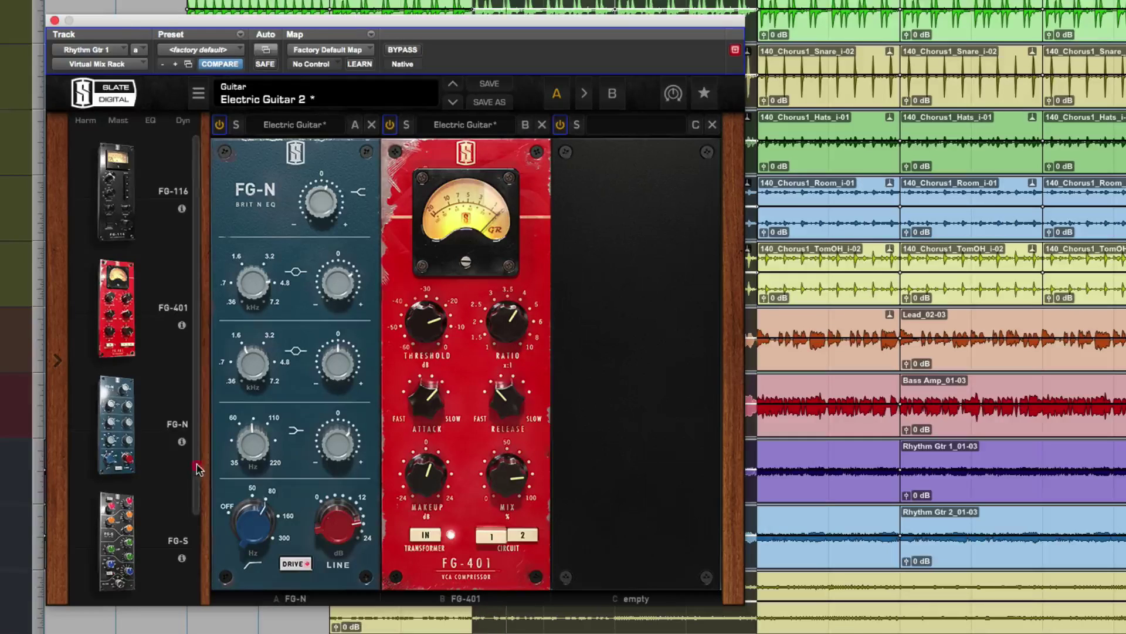
Step: Insert Revival between the FG-N and FG-401, bypassing the FG-N to compare
scroll(126, 528, "down", 2)
left_click_drag(126, 538, 449, 370)
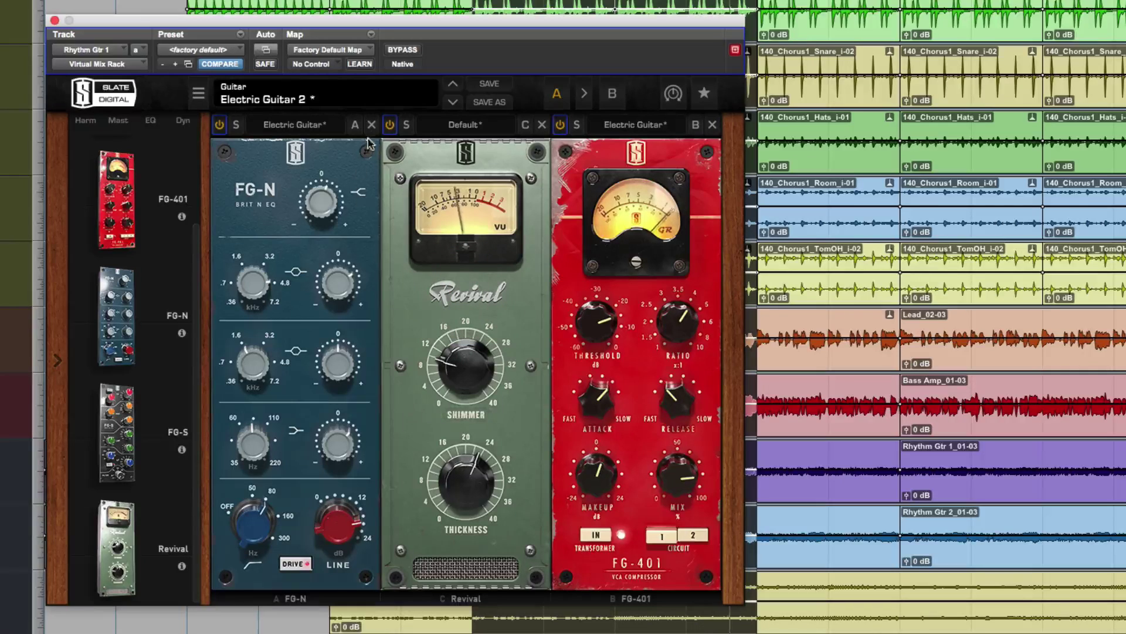
left_click(220, 126)
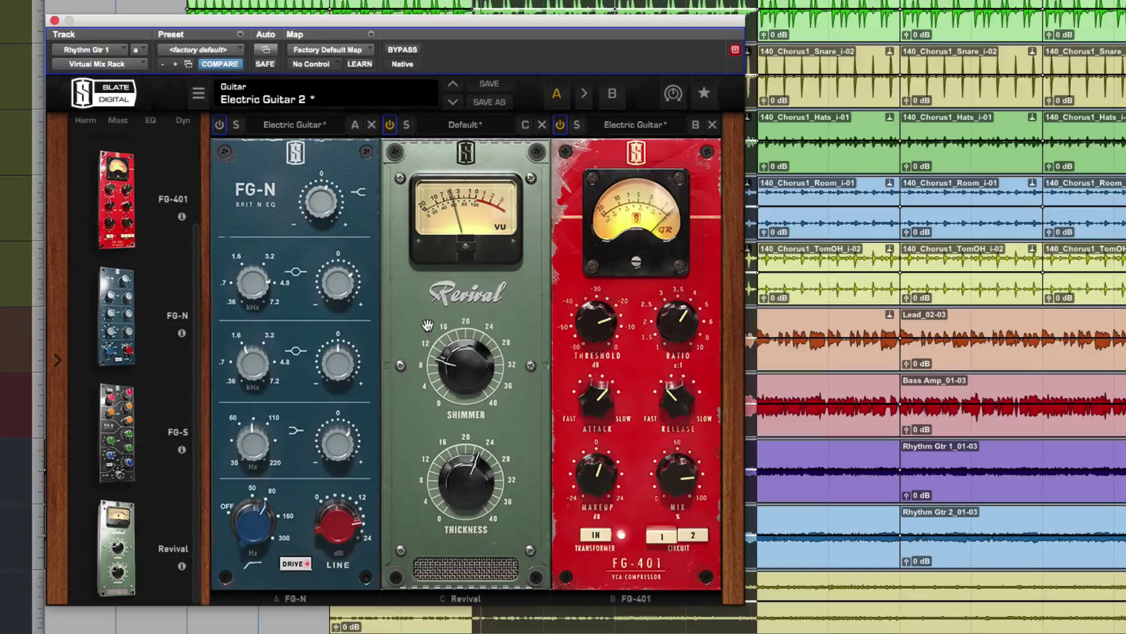
Step: Set Revival's shimmer to 39.4 and thickness to 35.3, auditioning it bypassed
mouse_move(455, 378)
left_mouse_down()
mouse_move(476, 282)
mouse_move(472, 299)
left_mouse_up()
left_click_drag(476, 460, 473, 438)
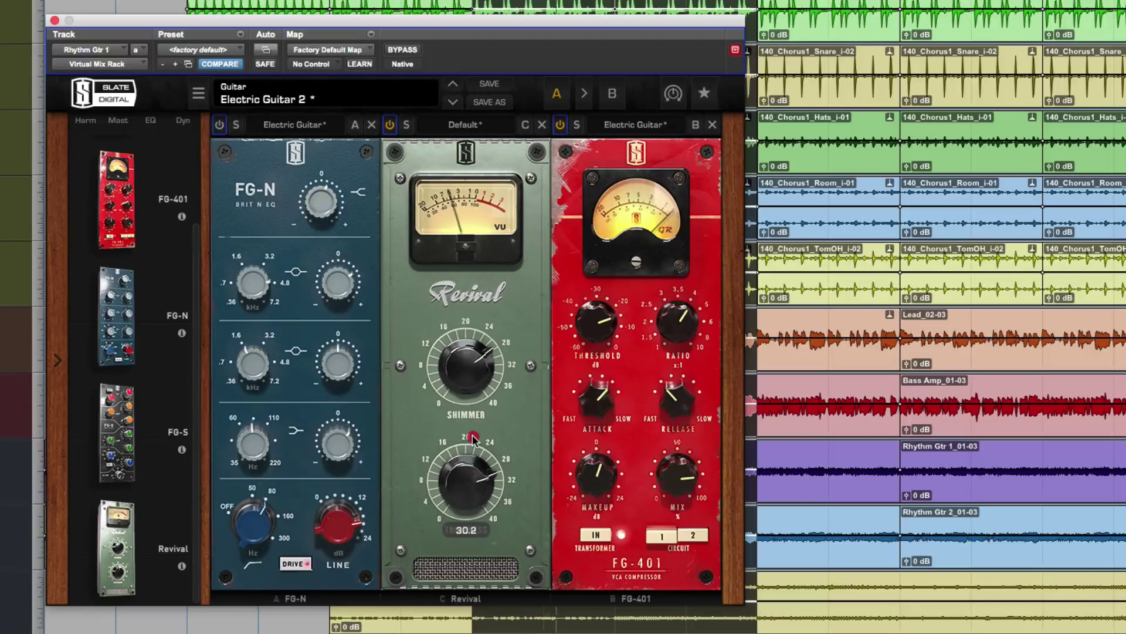
left_click(389, 125)
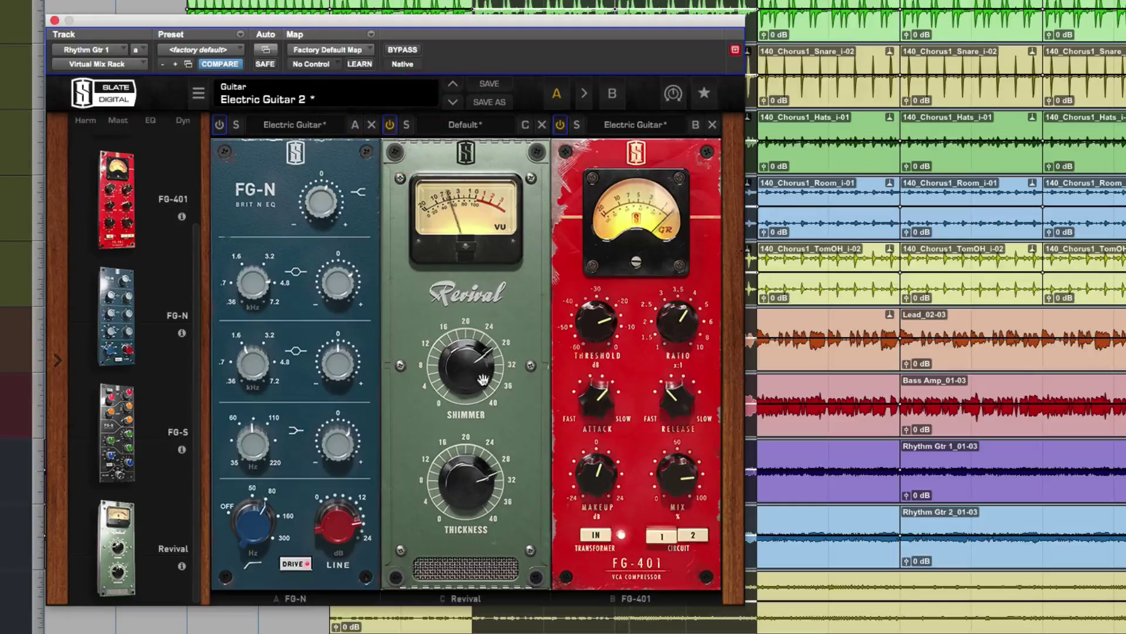
left_click_drag(481, 379, 461, 457)
left_click_drag(454, 363, 434, 486)
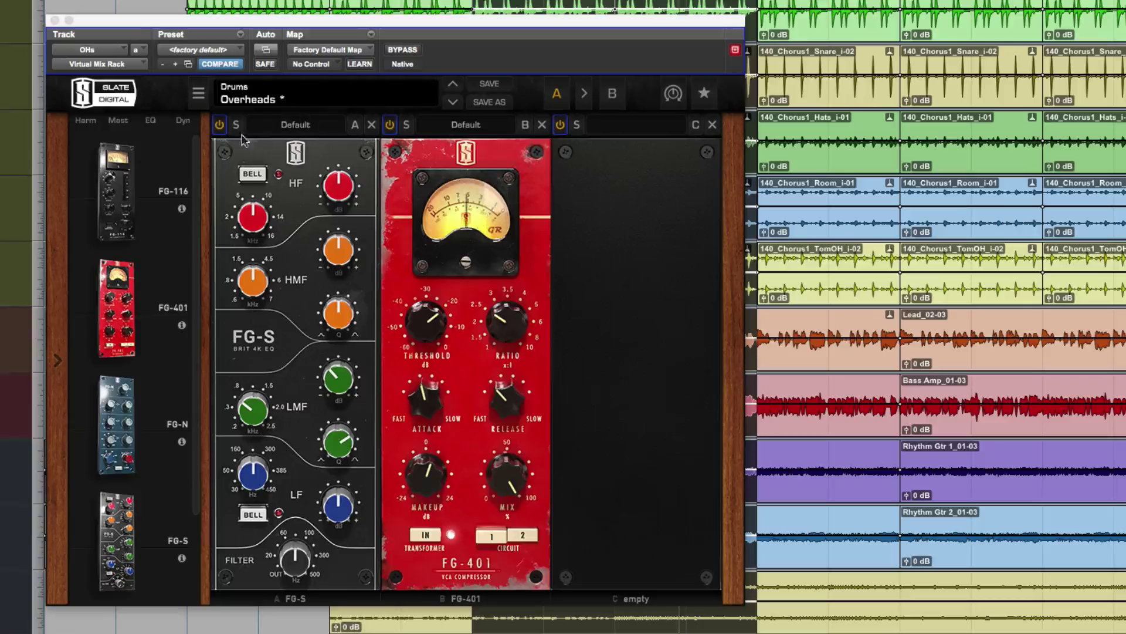
Step: Swap the overheads' FG-S for Revival in slot A, shimmer 30.4 and thickness 15.0
left_click(371, 124)
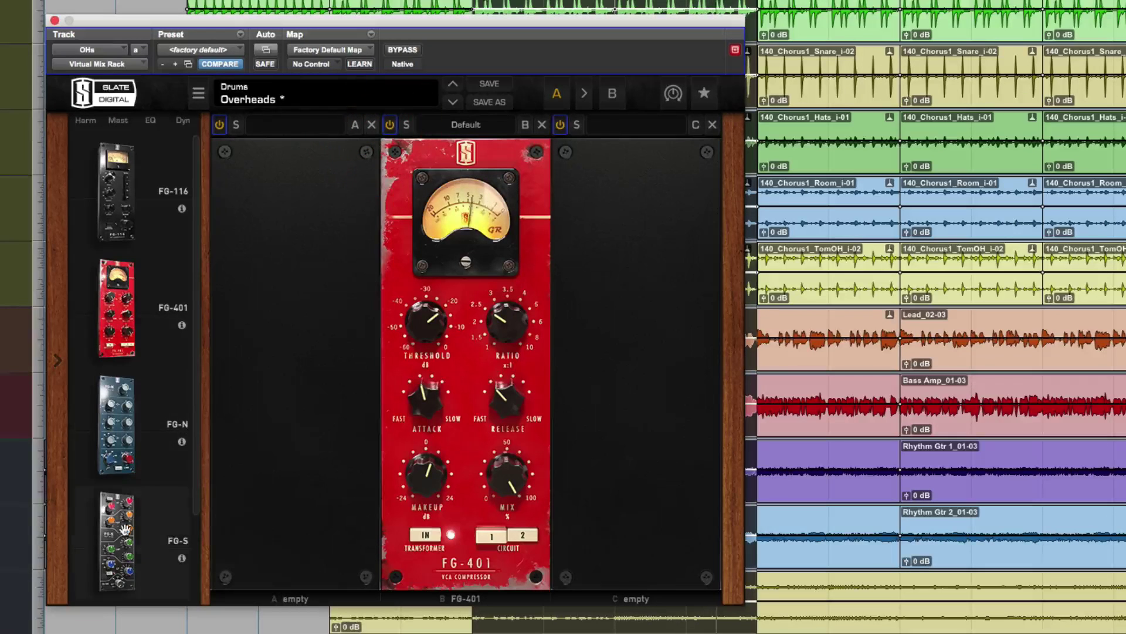
scroll(147, 495, "down", 2)
left_click_drag(130, 547, 294, 352)
left_click_drag(312, 311, 327, 232)
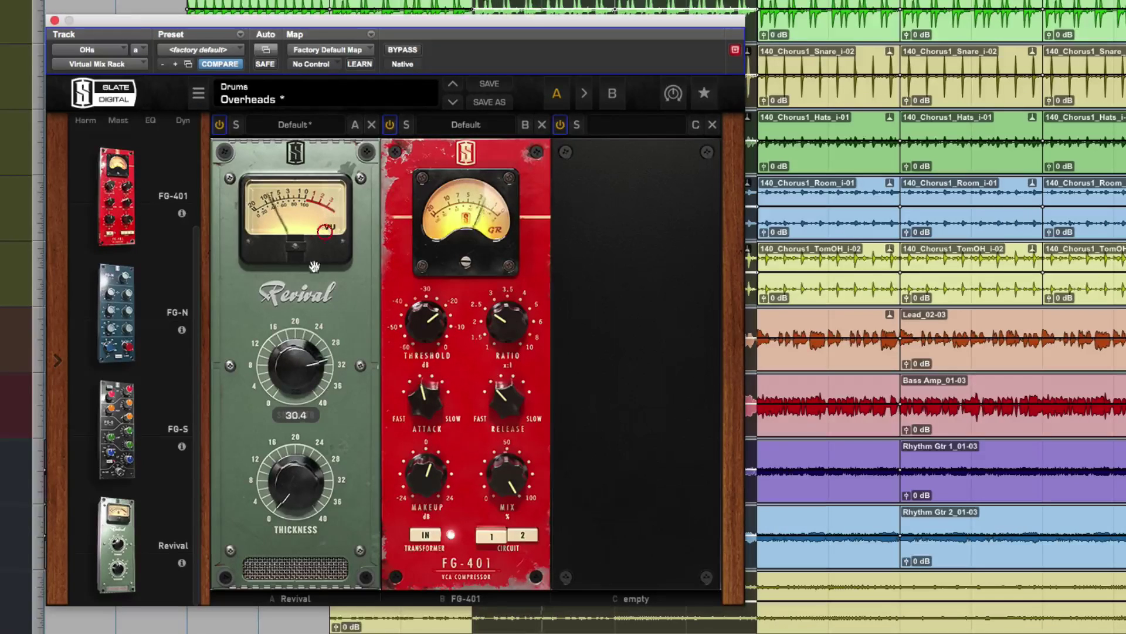
left_click_drag(299, 487, 298, 435)
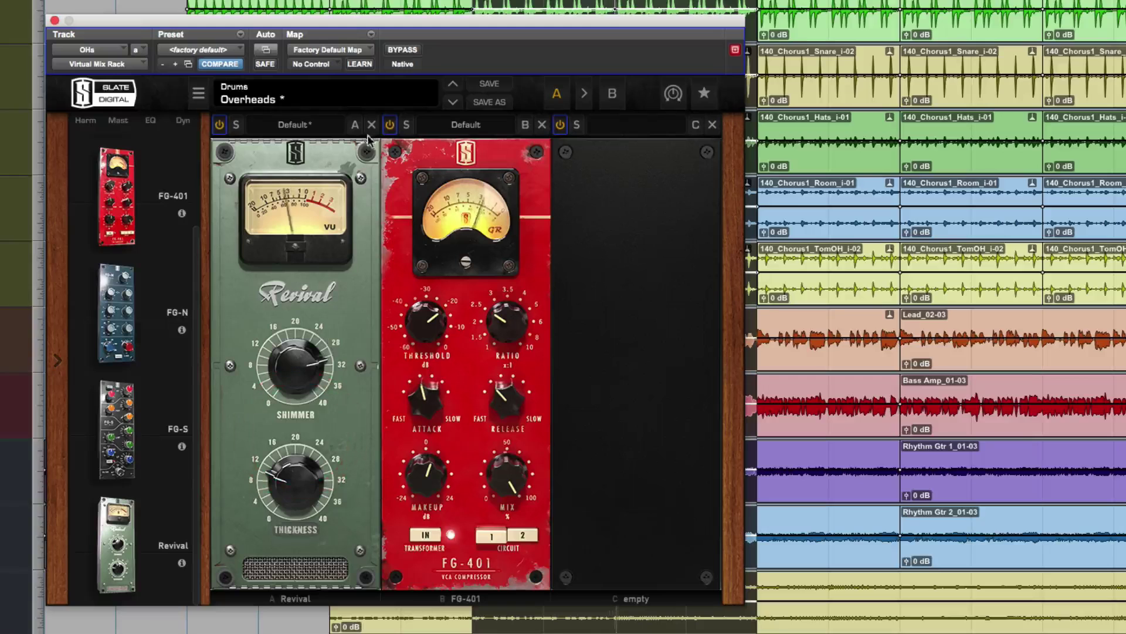
left_click(221, 125)
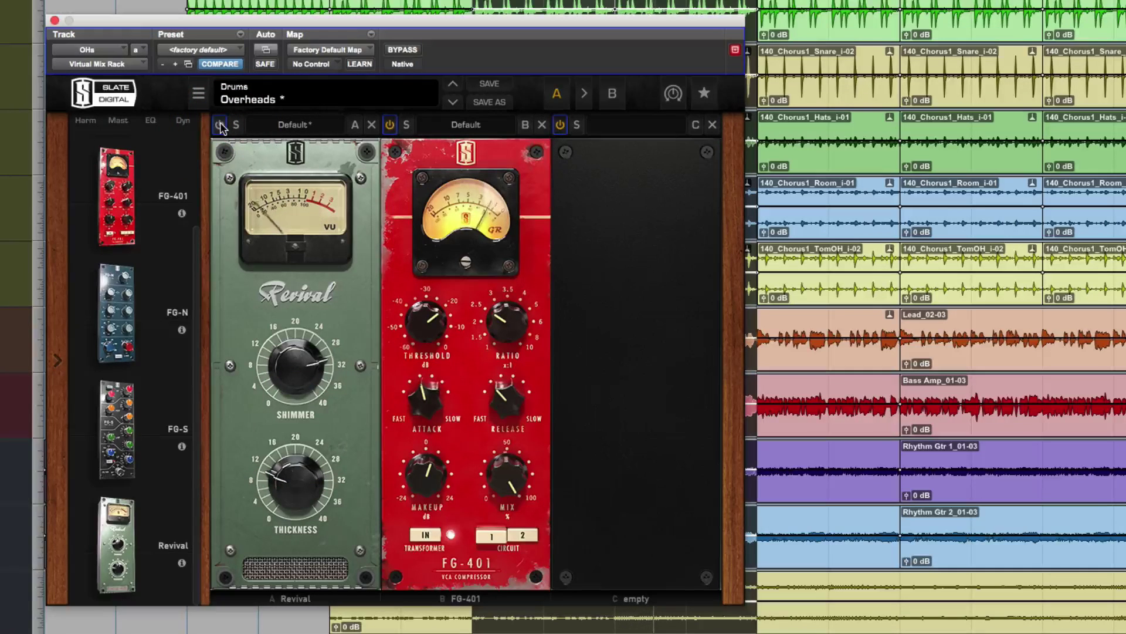
left_click(221, 125)
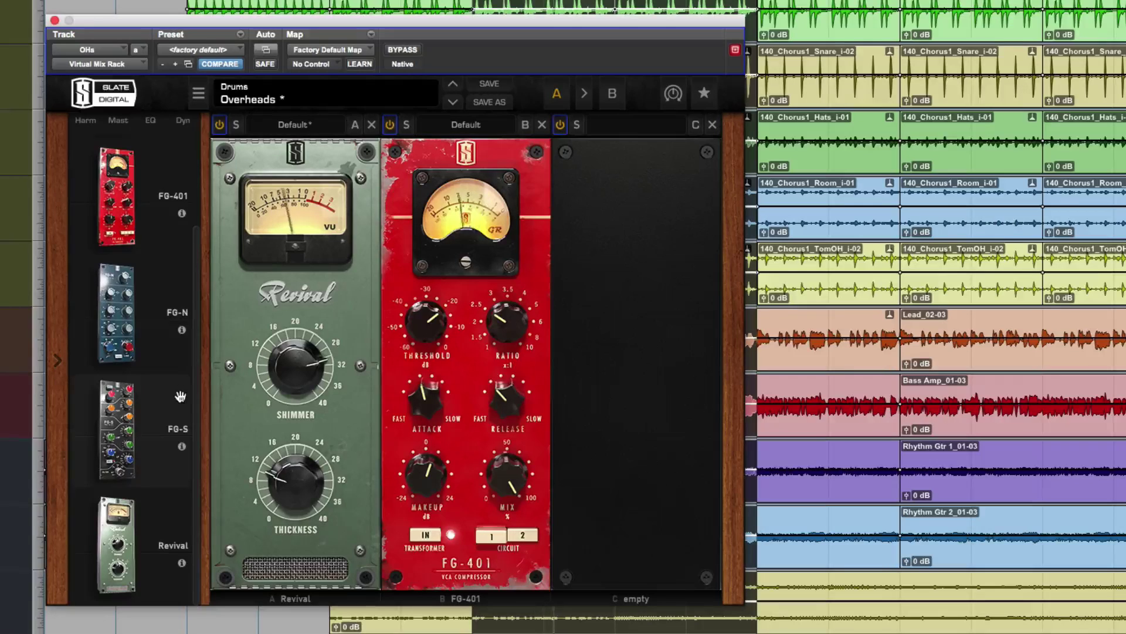
Step: Drop Revival's shimmer to 26.8 and move the FG-401 ahead of Revival
left_click_drag(281, 395, 411, 375)
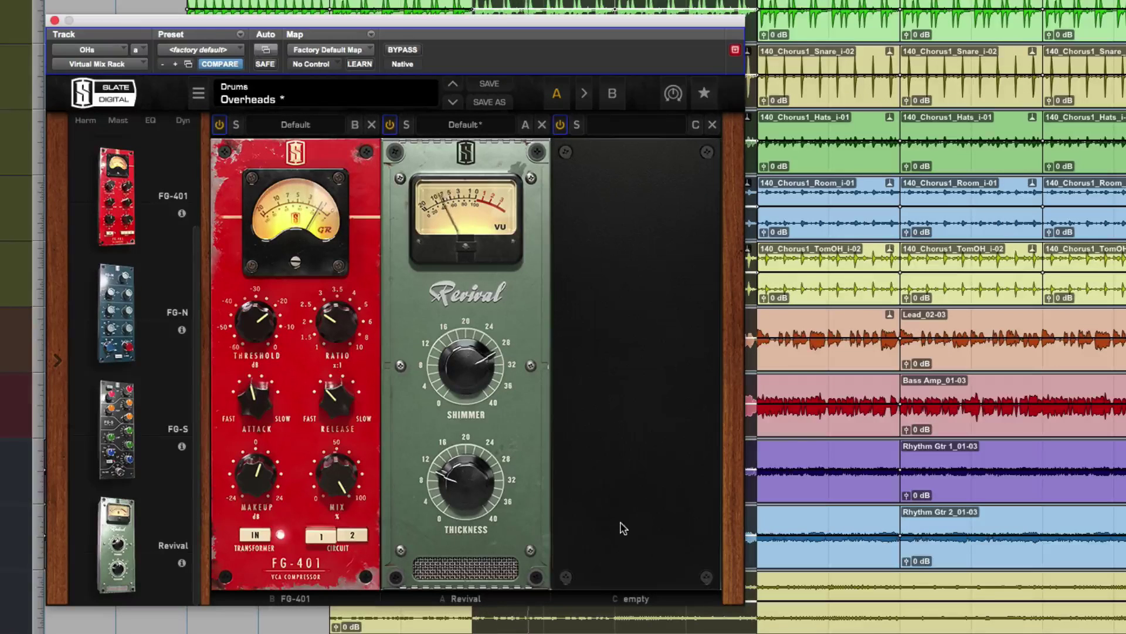
left_click_drag(198, 455, 200, 335)
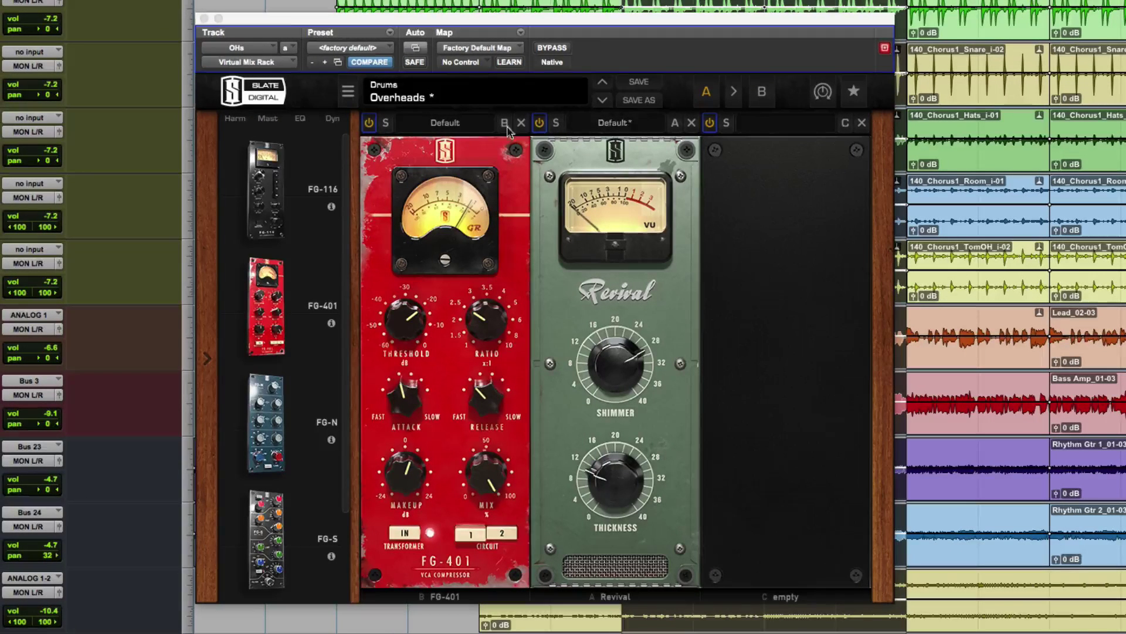
Step: Save the current rack as the default and turn on audition mode
left_click(856, 94)
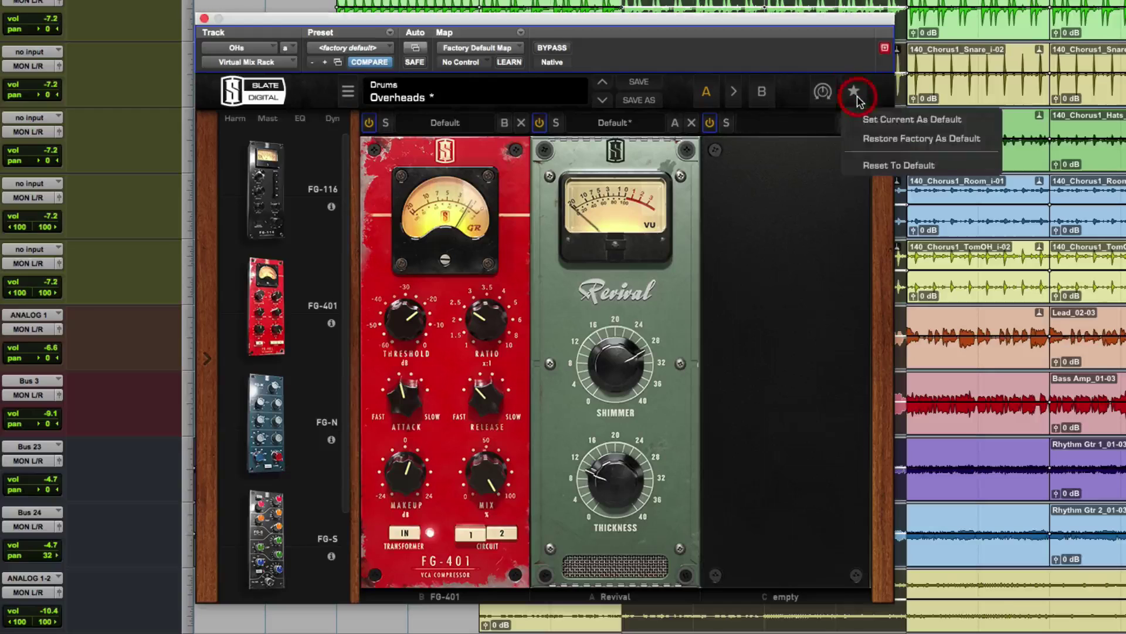
left_click(886, 125)
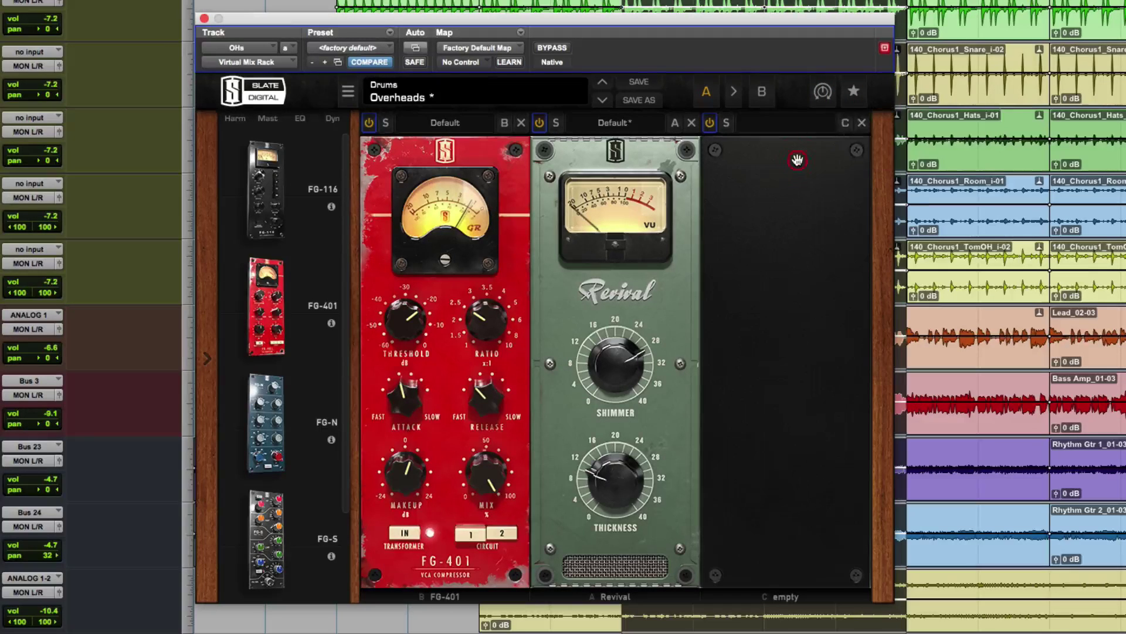
left_click(827, 99)
Step: Vary Revival's shimmer between 13.8 and 24.7, settling at 14.7 with audition off
mouse_move(620, 349)
left_mouse_down()
mouse_move(609, 447)
mouse_move(607, 381)
left_mouse_up()
left_click(834, 93)
left_click_drag(613, 376, 598, 274)
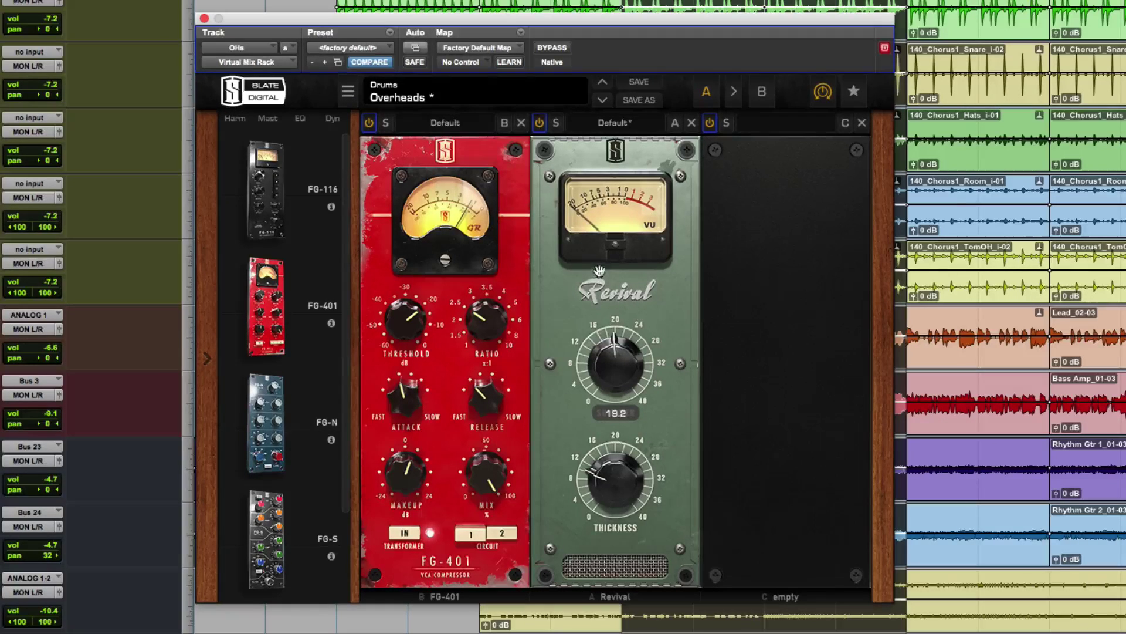
left_click(823, 92)
left_click(608, 450)
left_click_drag(608, 411, 607, 389)
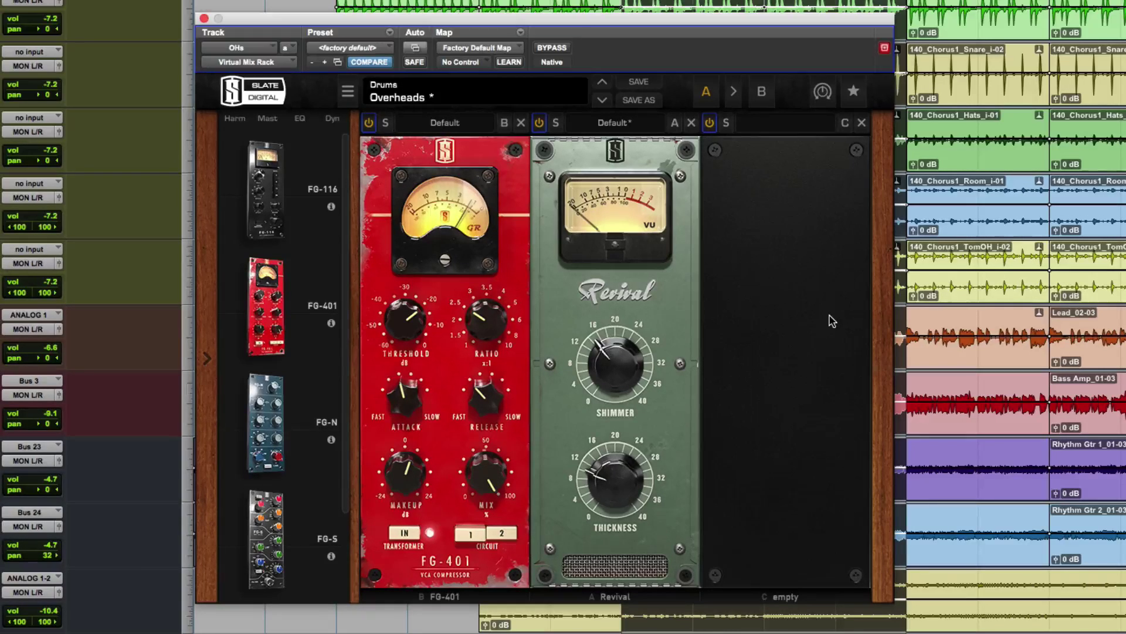
left_click(505, 97)
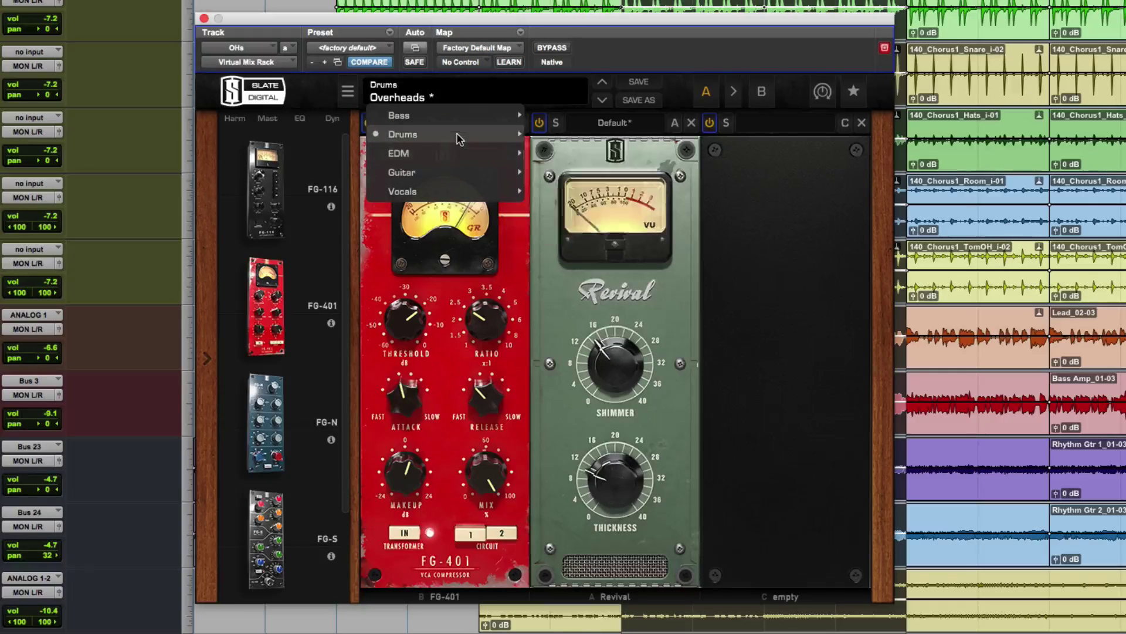
mouse_move(458, 134)
left_click(729, 58)
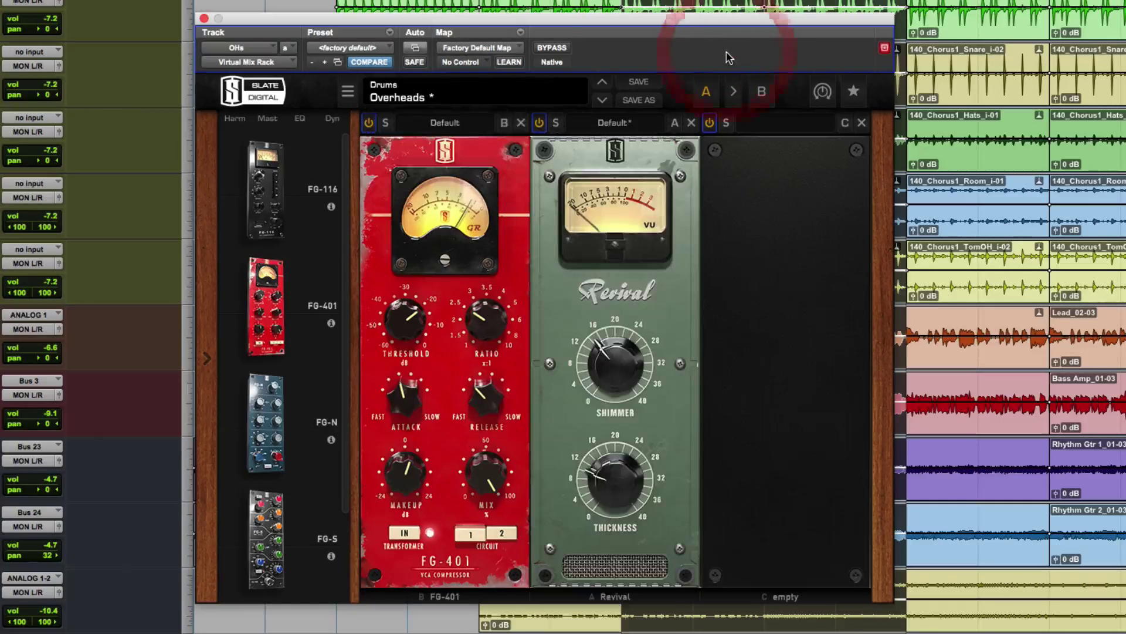